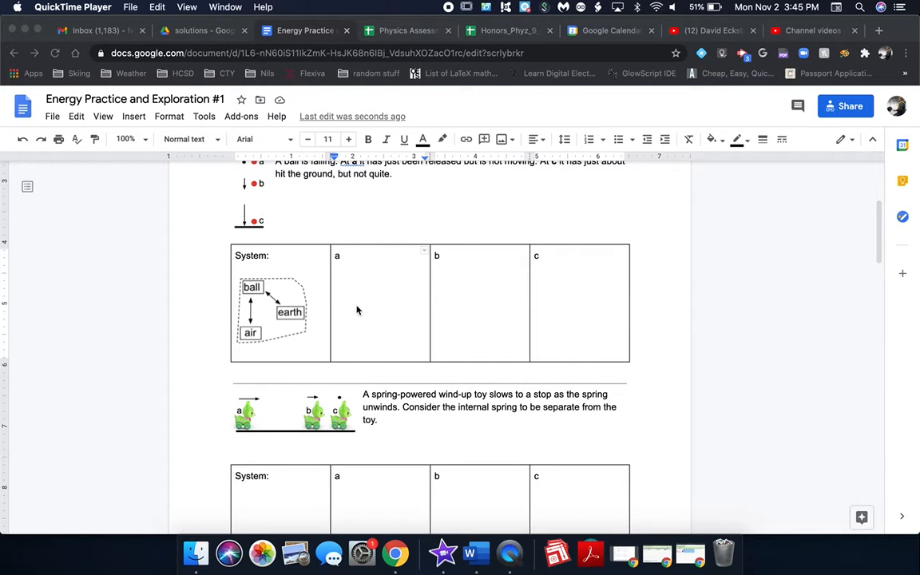
Start a new embedded drawing in cell a of the falling-ball energy table.
click(353, 256)
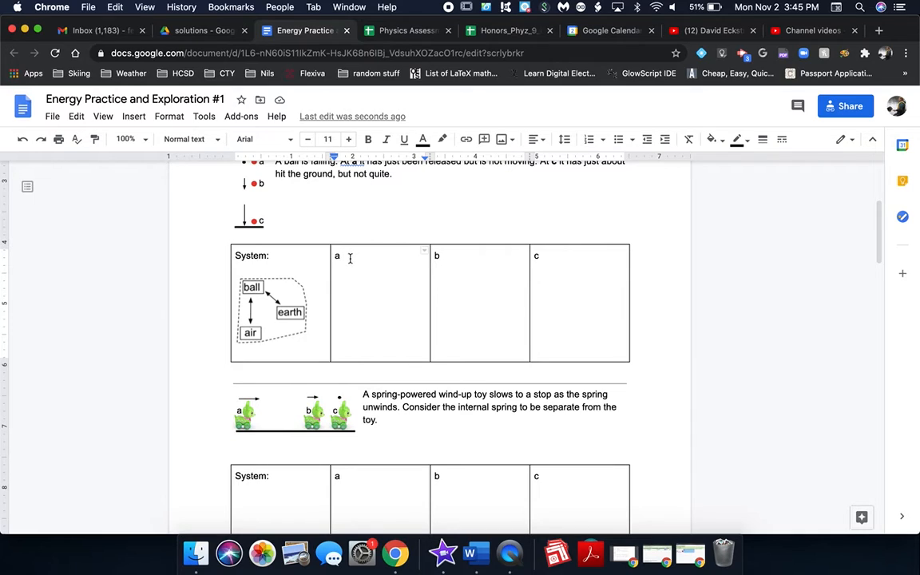
click(134, 116)
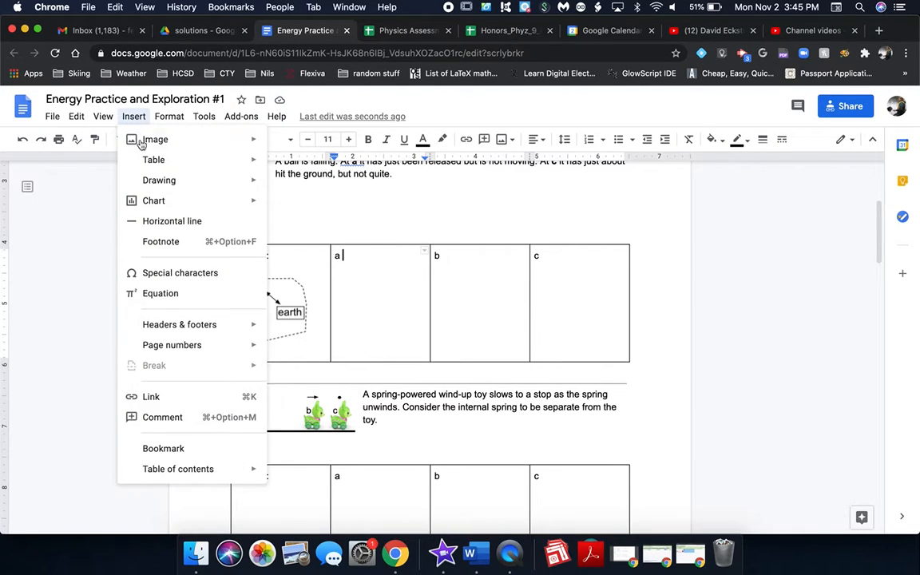
mouse_move(201, 179)
click(284, 185)
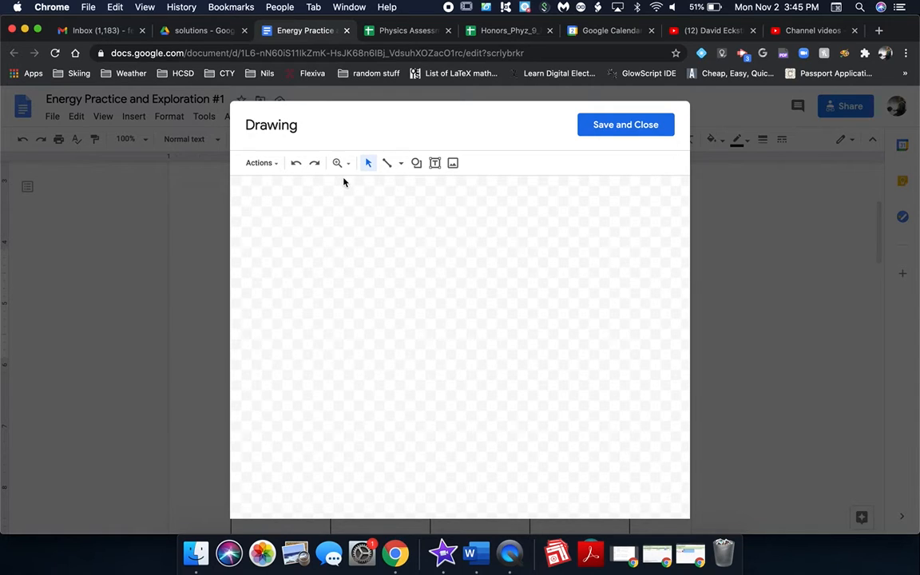
Draw a three-quarter pie shape near the middle of the drawing canvas.
click(402, 165)
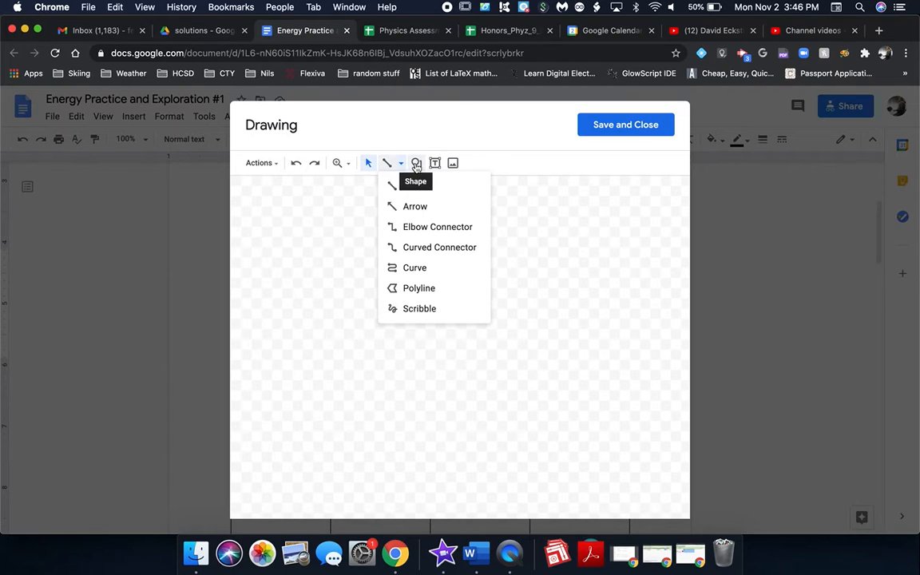
click(416, 164)
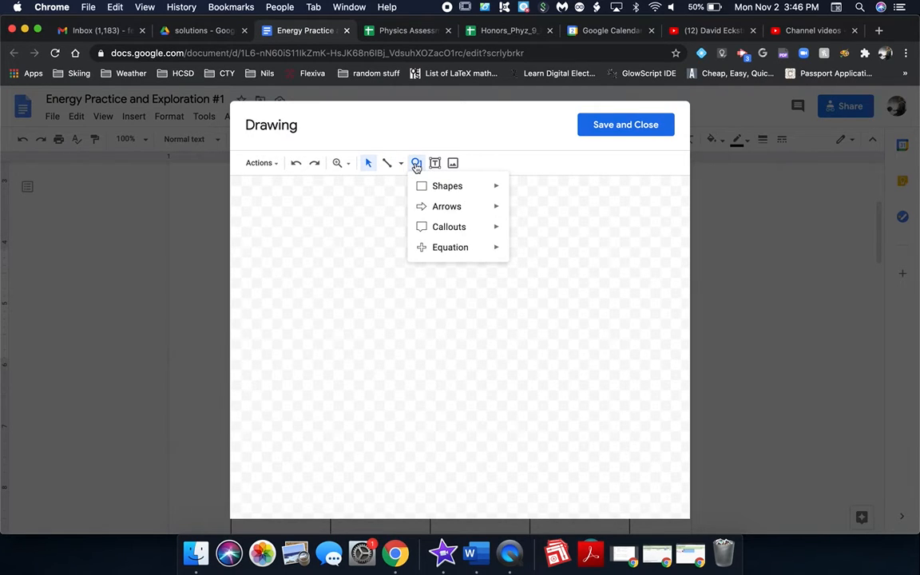
mouse_move(422, 186)
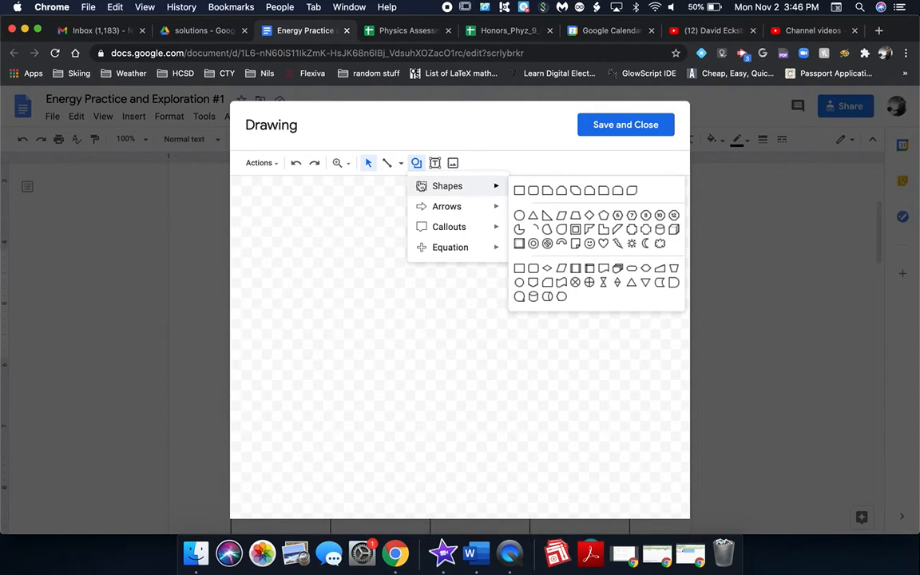
mouse_move(425, 208)
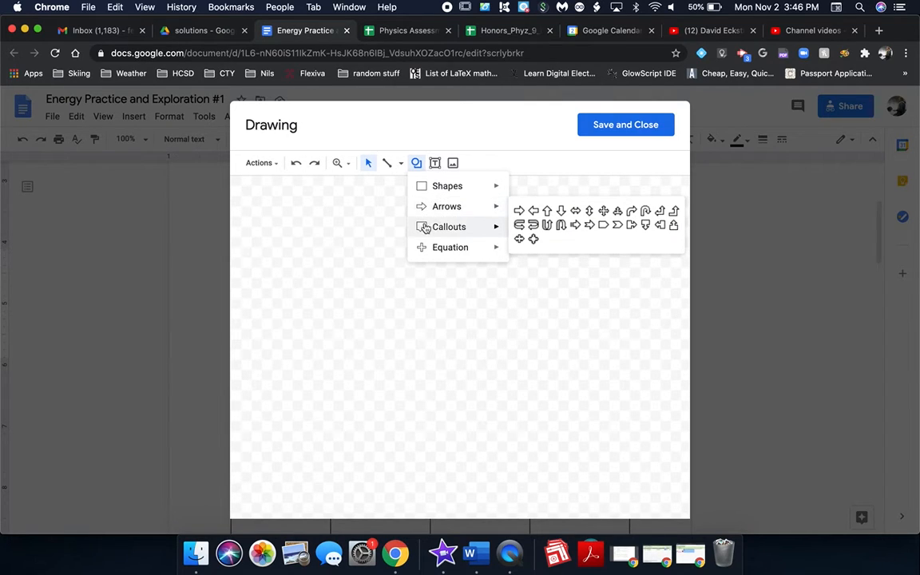
mouse_move(425, 227)
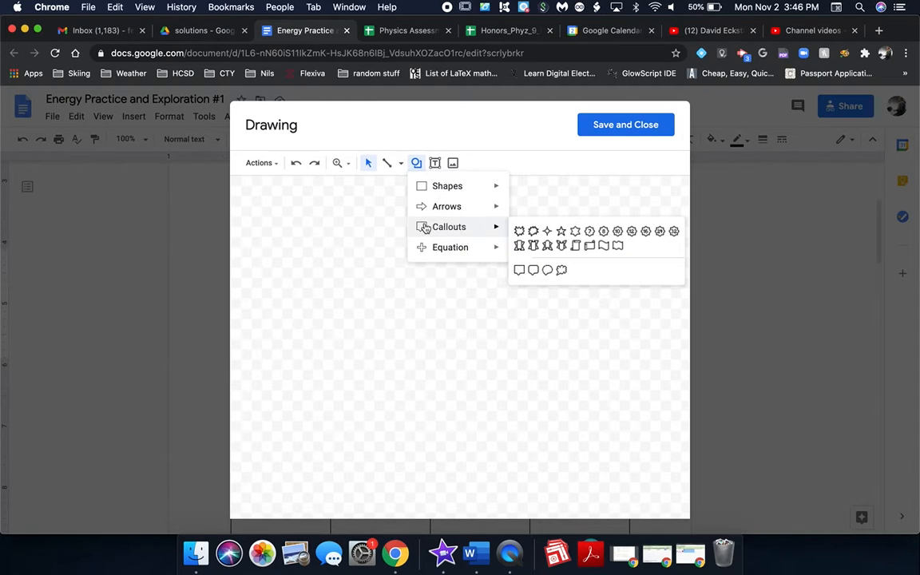
mouse_move(430, 249)
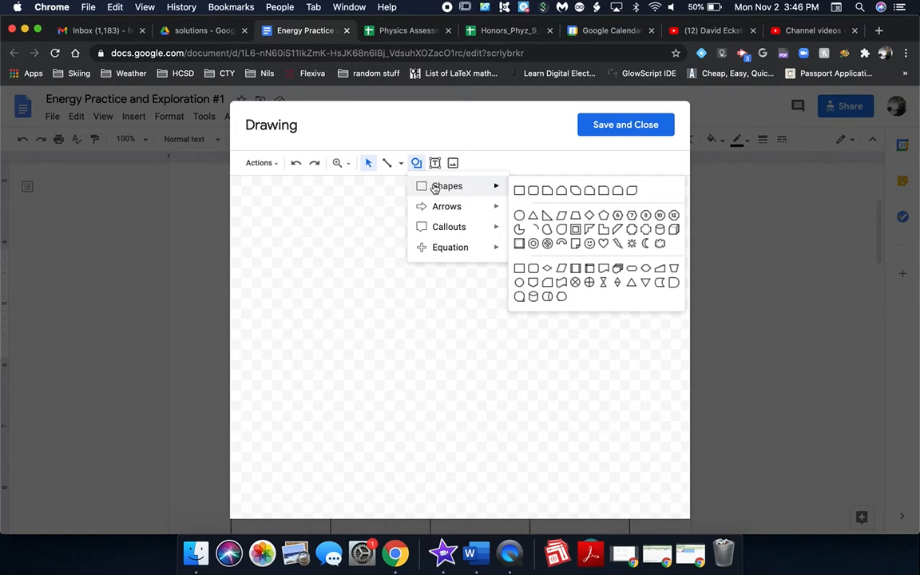
click(519, 231)
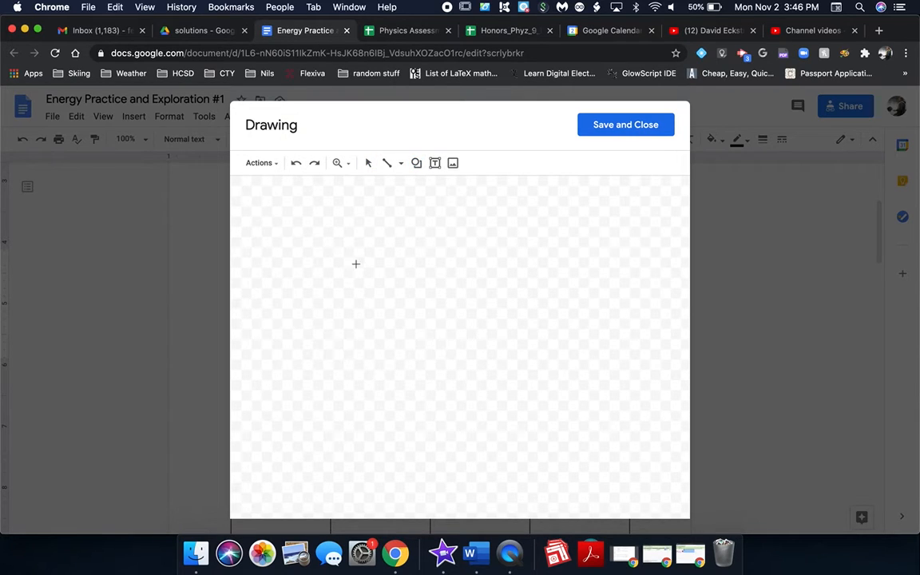
drag(362, 249, 469, 349)
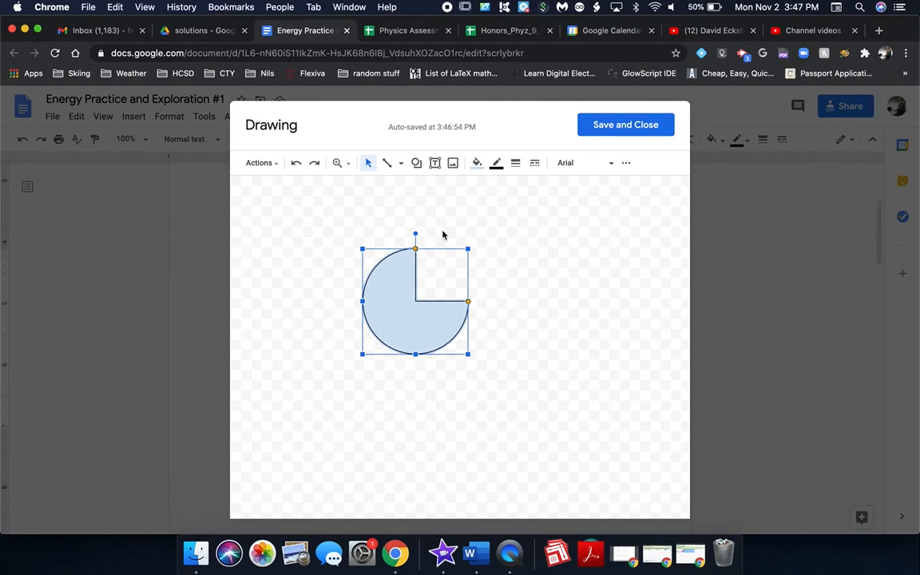
Try a red border on the pie shape, then make its border transparent.
click(496, 164)
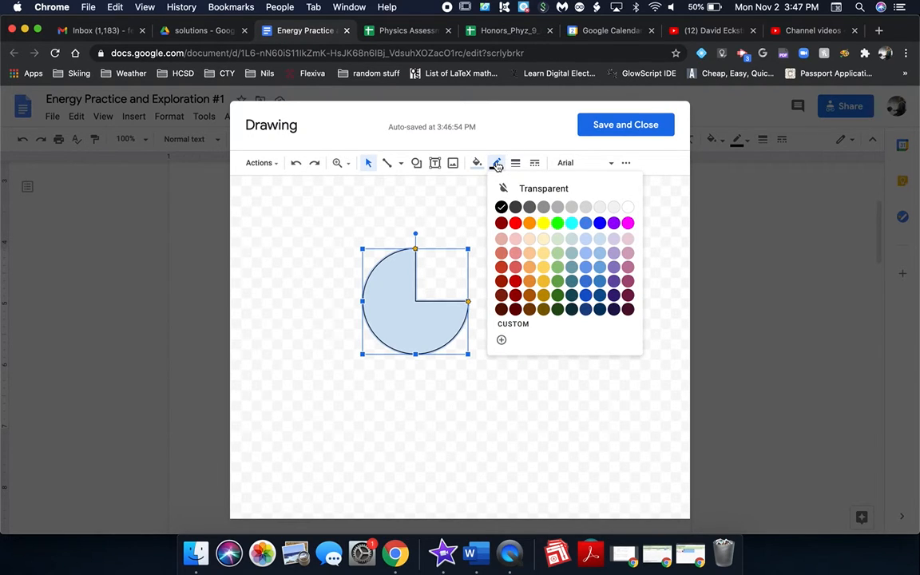
click(515, 224)
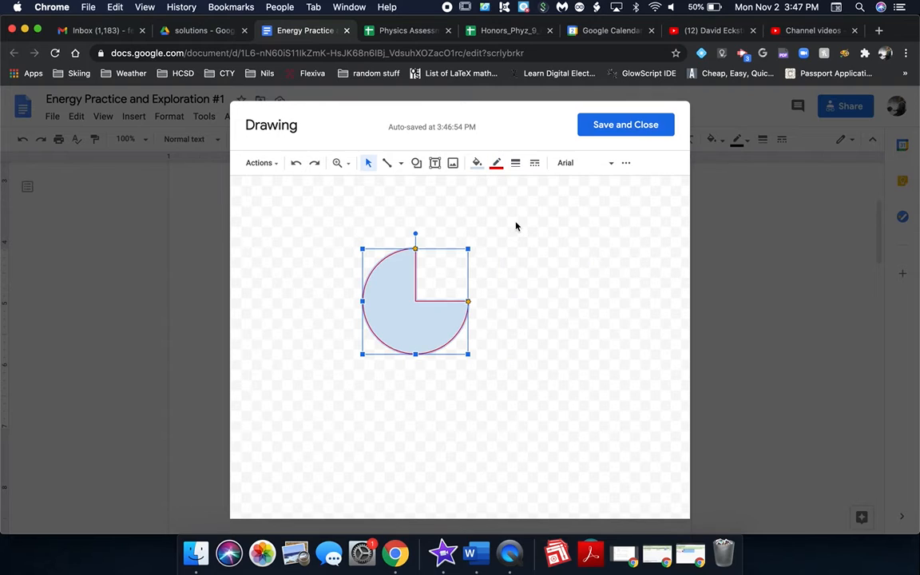
click(495, 163)
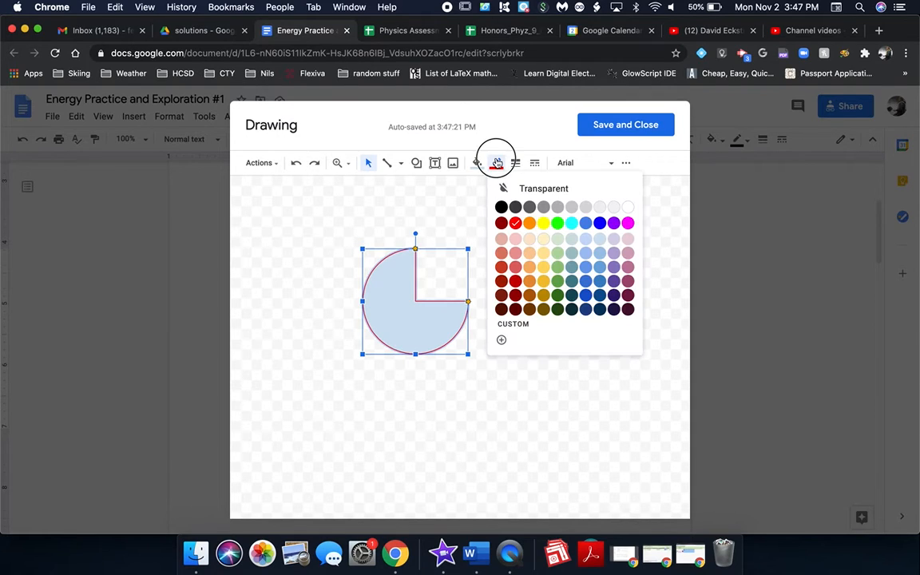
click(539, 195)
Fill the pie shape with bright green and shift its horizontal cut edge slightly downward.
click(475, 164)
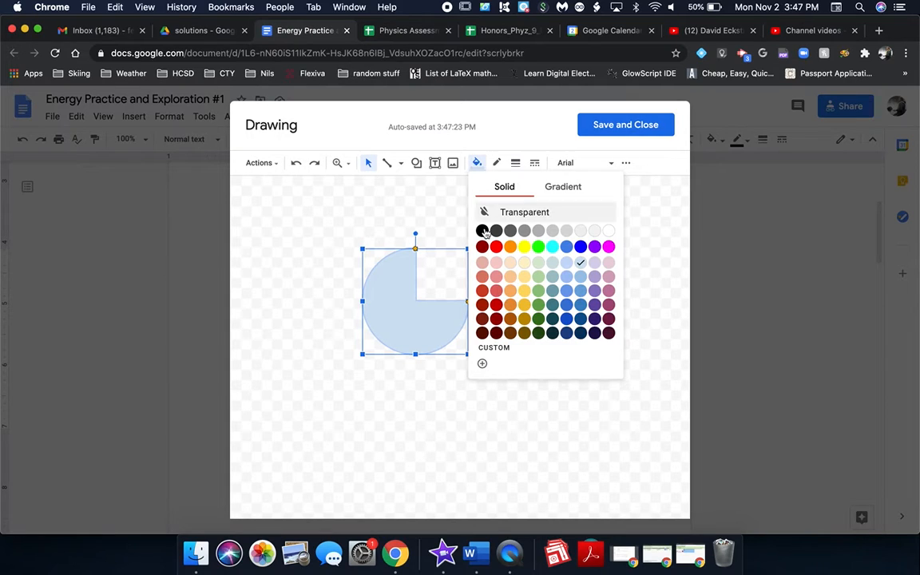
click(543, 248)
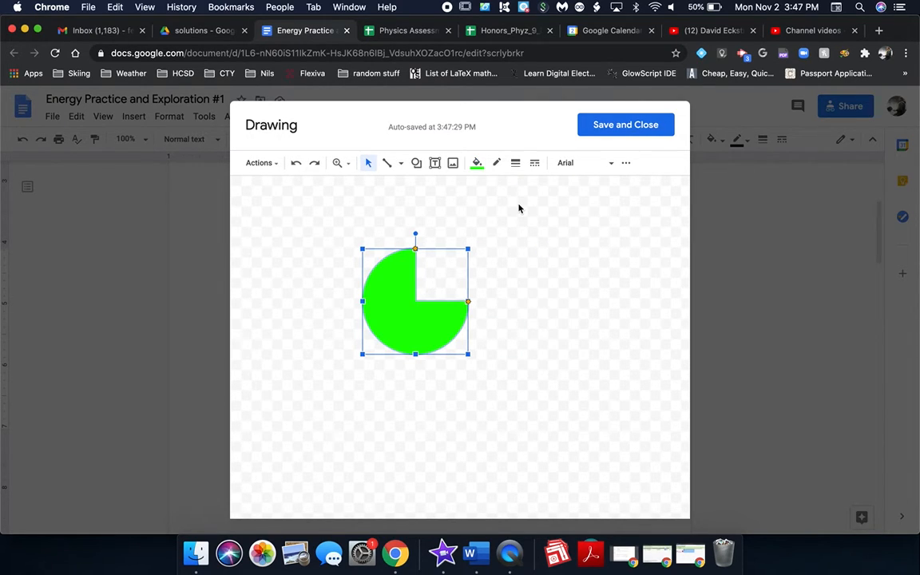
mouse_move(468, 301)
mouse_down()
mouse_move(462, 276)
mouse_move(438, 256)
mouse_move(460, 289)
mouse_move(438, 345)
mouse_move(453, 296)
mouse_move(453, 306)
mouse_up()
click(396, 405)
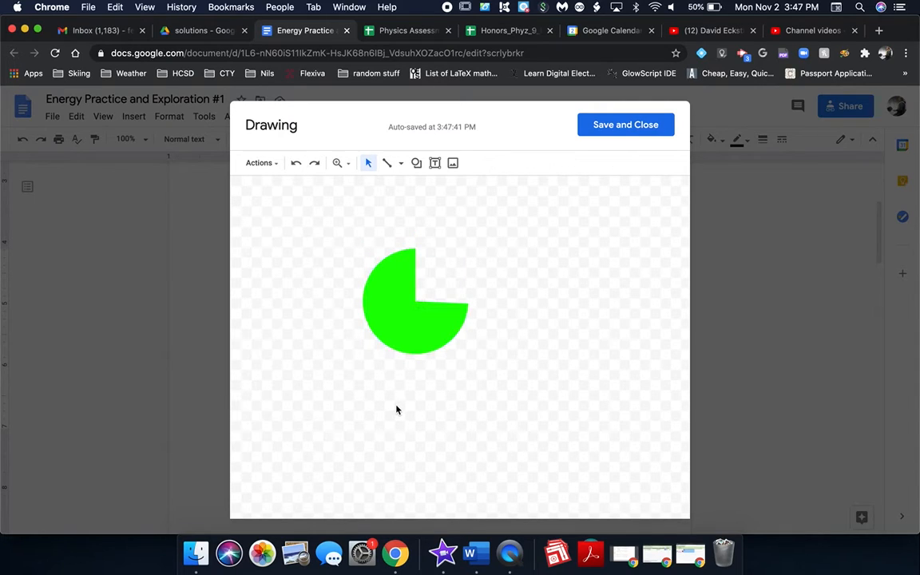
Duplicate the green pie shape and align the copy exactly over the original.
click(415, 335)
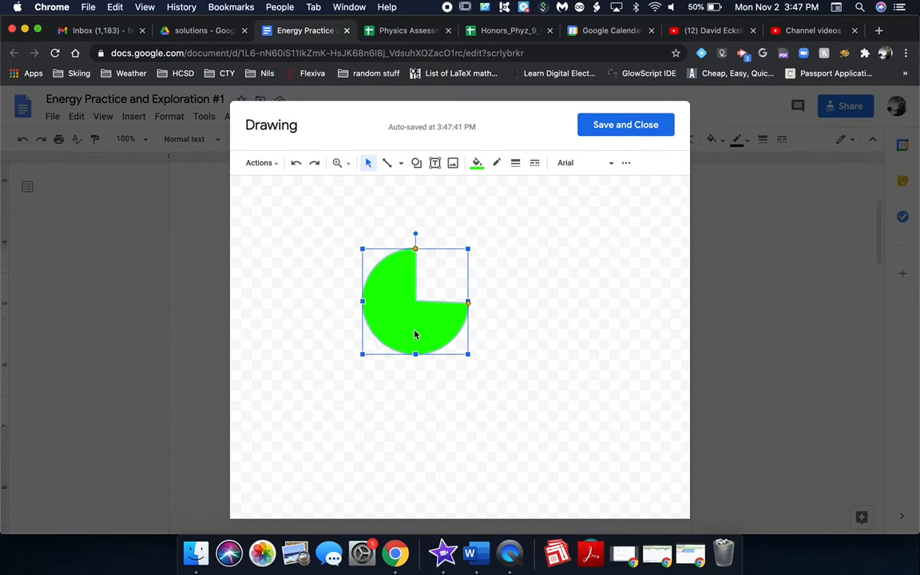
key(super+d)
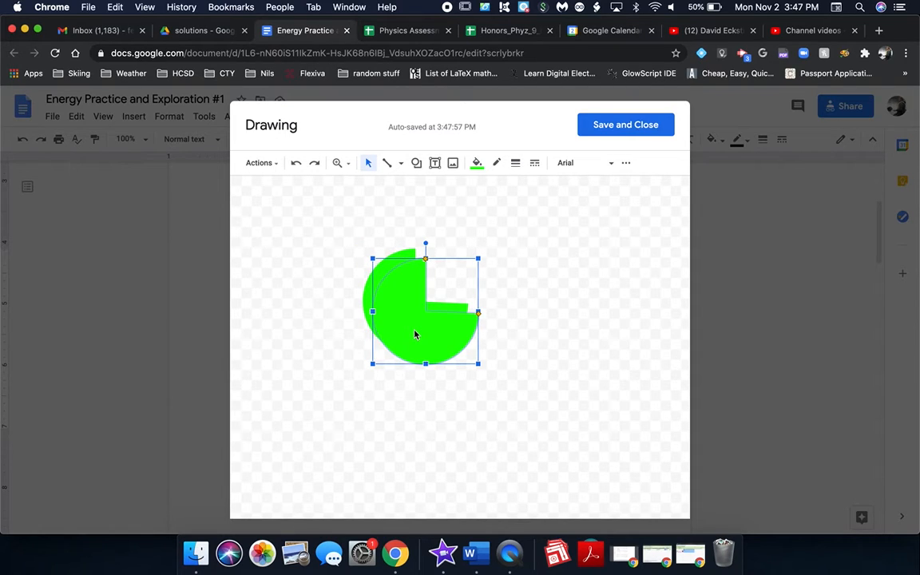
drag(415, 334, 404, 324)
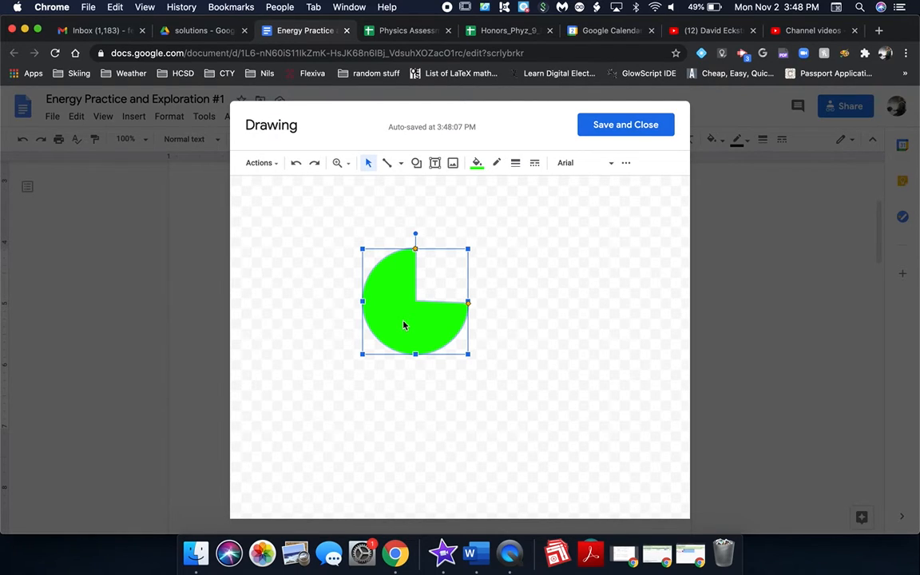
Fill the copied pie shape with red and reshape it into a small wedge adjoining the green slice's horizontal edge.
click(477, 163)
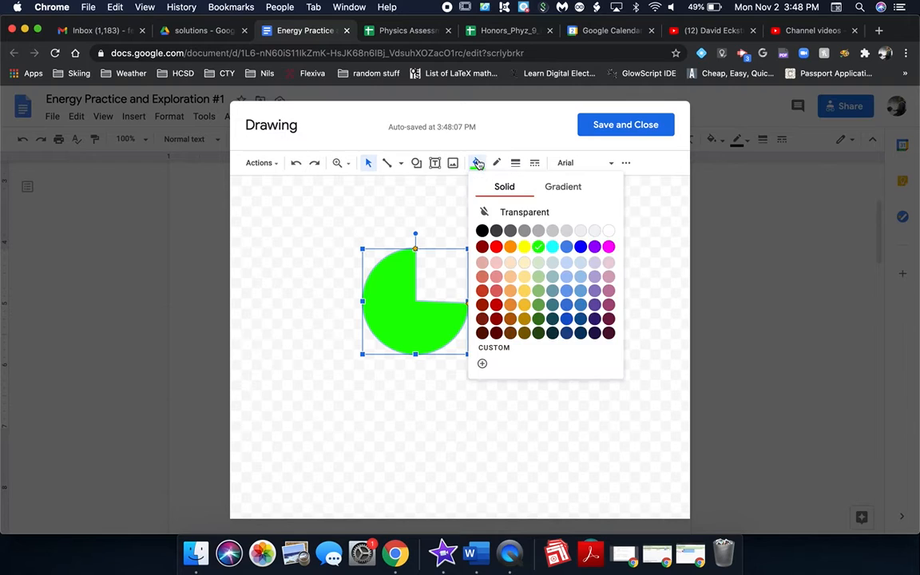
click(497, 246)
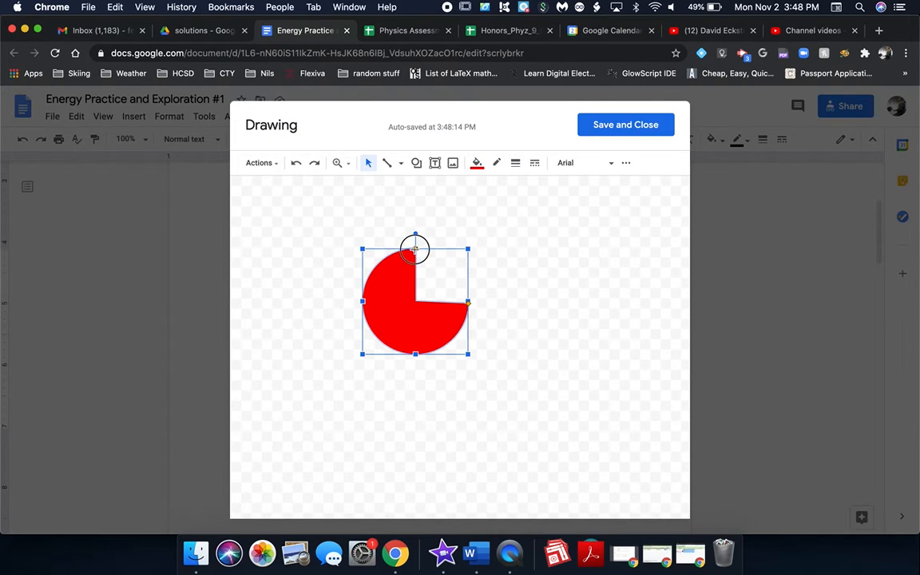
drag(393, 310, 426, 350)
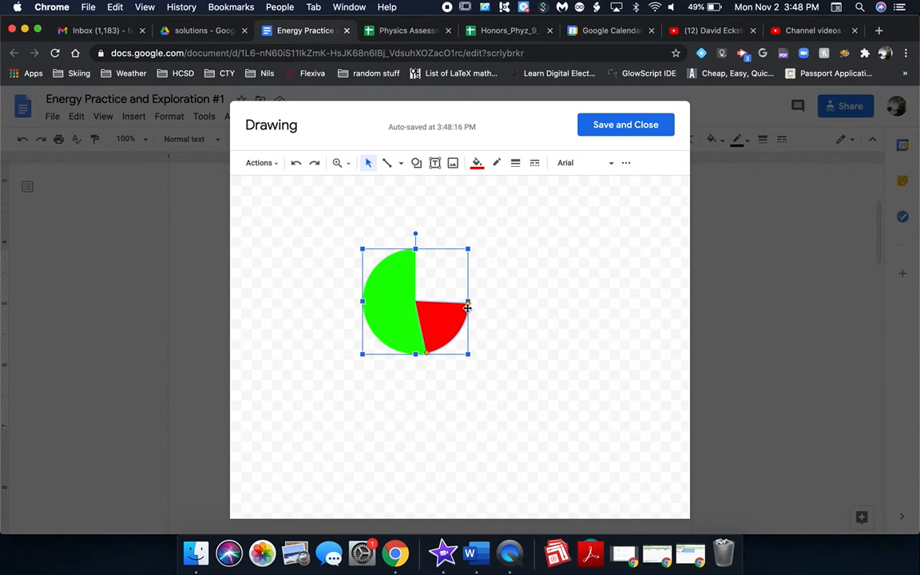
drag(467, 303, 447, 260)
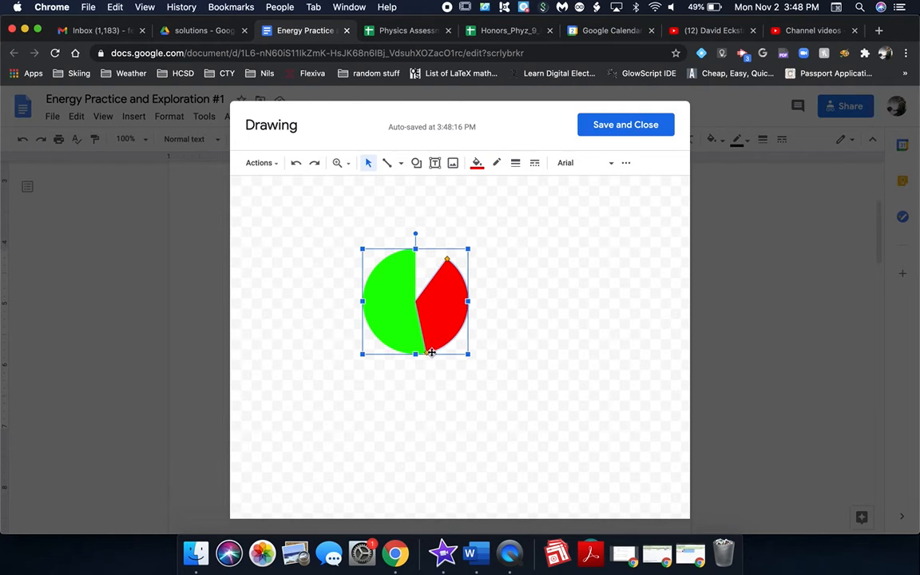
drag(428, 354, 468, 304)
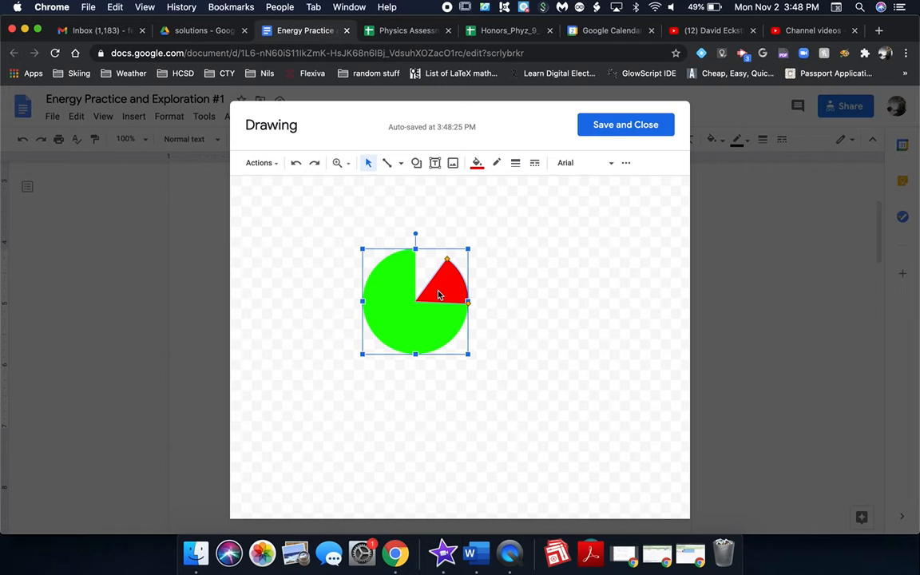
Overlay a copy of the red wedge, fill it with cornflower blue and reshape it to close the remaining gap in the pie.
drag(438, 296, 451, 286)
click(477, 162)
click(569, 246)
drag(446, 260, 416, 249)
drag(469, 303, 452, 263)
click(527, 248)
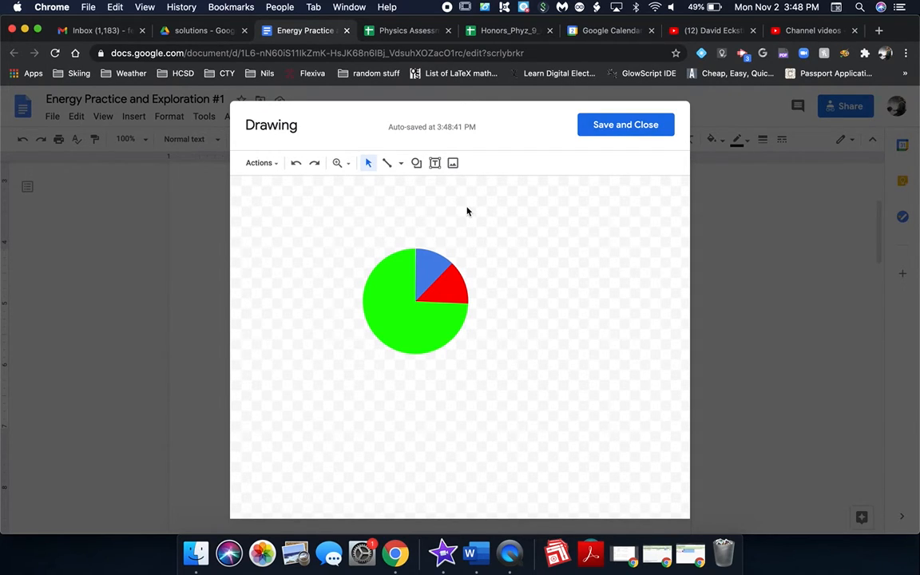
Draw a square roughly as wide as the pie chart to its upper right.
click(416, 163)
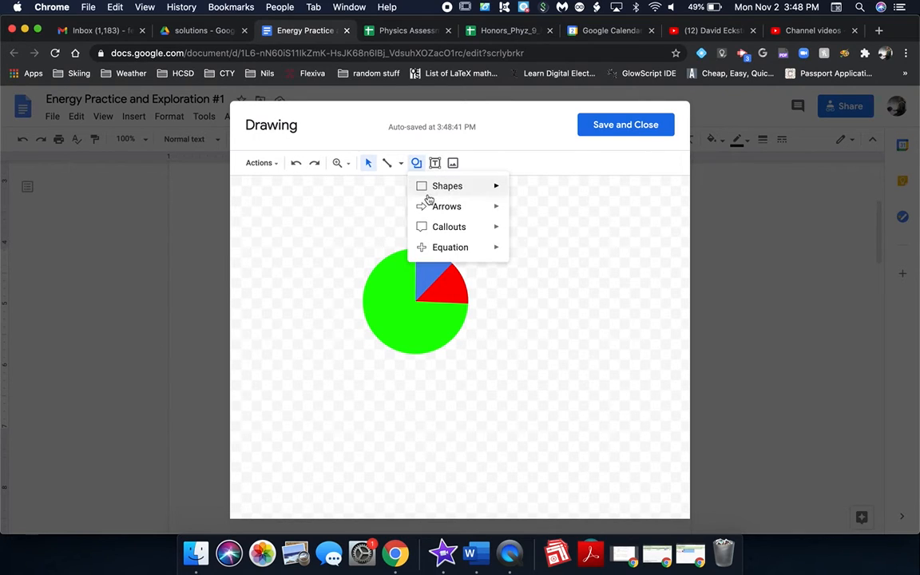
mouse_move(429, 193)
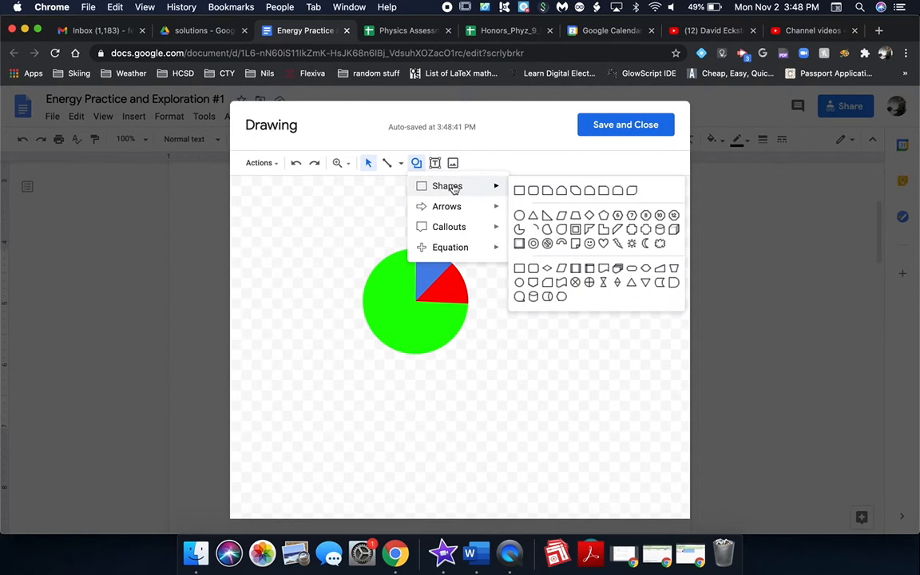
click(520, 190)
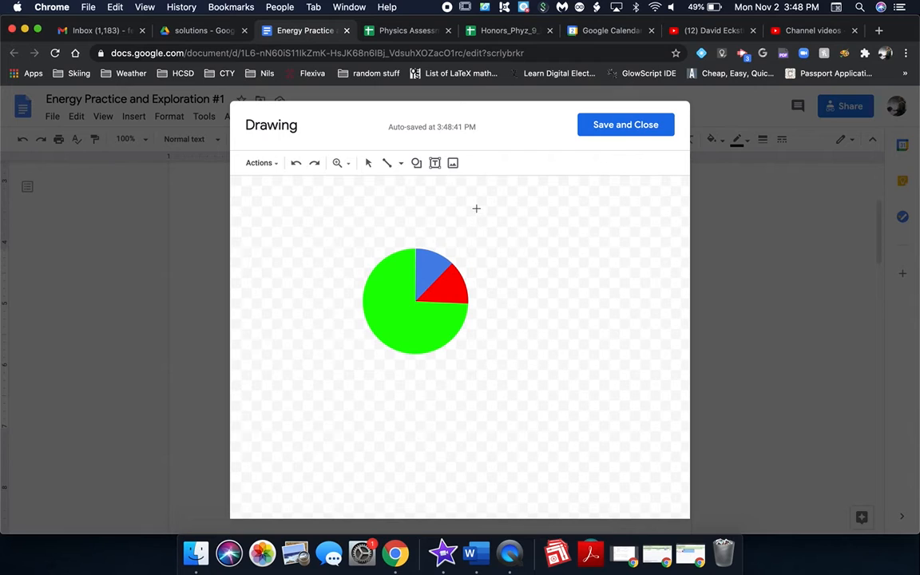
drag(476, 209, 576, 310)
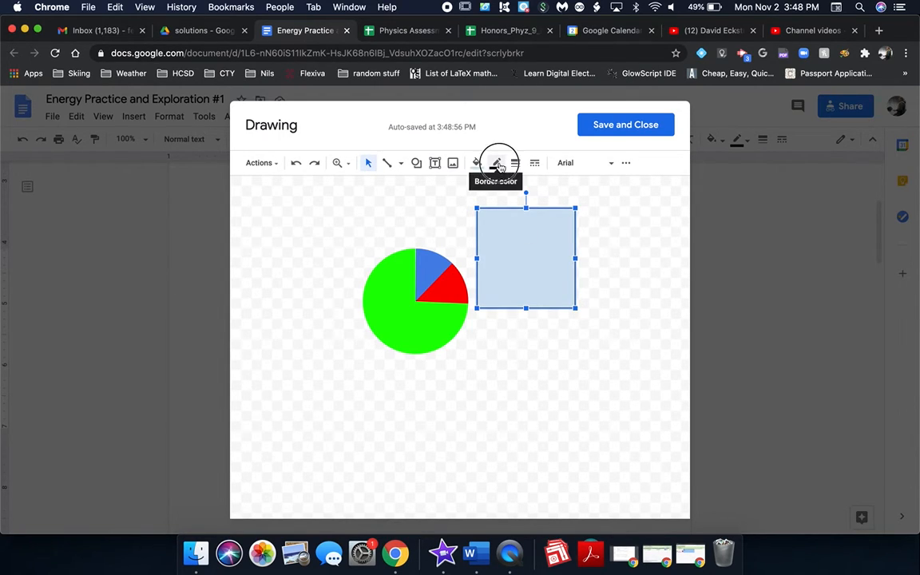
Give the square a red border, trying a weight of 8px before settling on 2px.
click(496, 163)
click(515, 210)
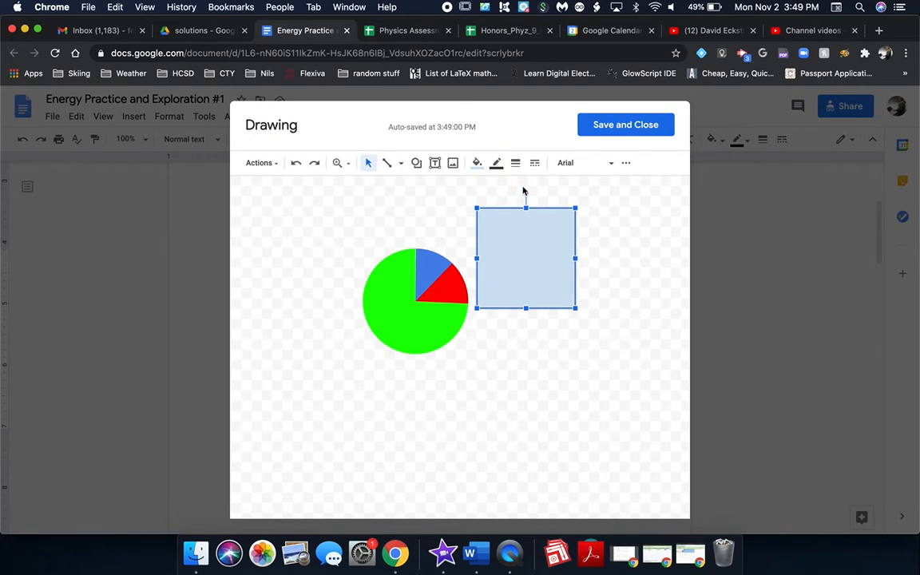
click(496, 163)
click(514, 221)
click(516, 163)
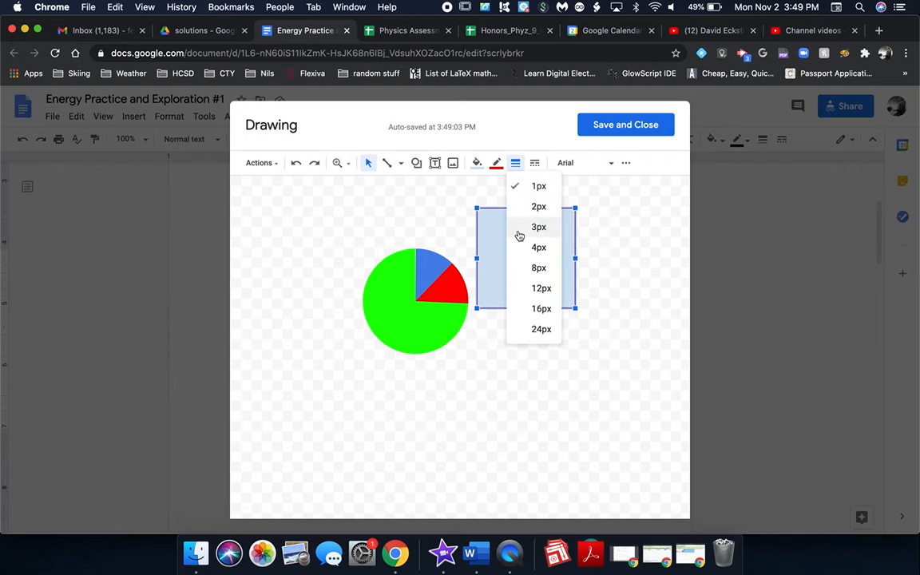
click(532, 268)
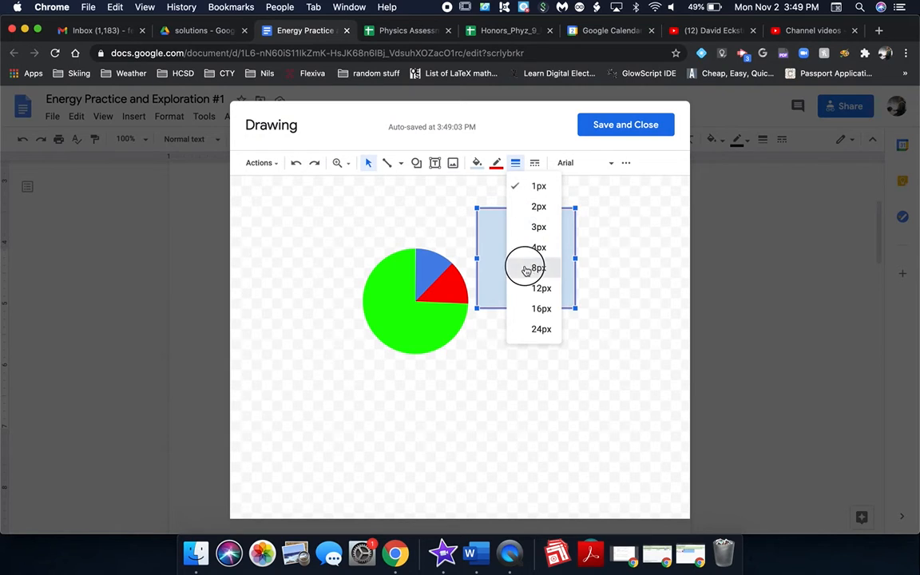
click(516, 163)
click(533, 205)
Change the square's border line style, trying dotted before settling on short dashes.
click(535, 163)
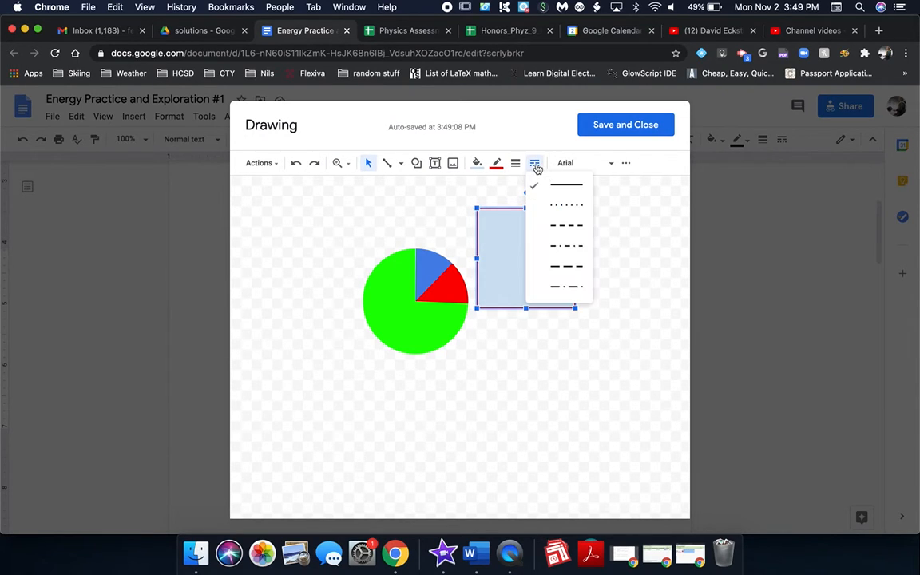
click(551, 205)
click(536, 164)
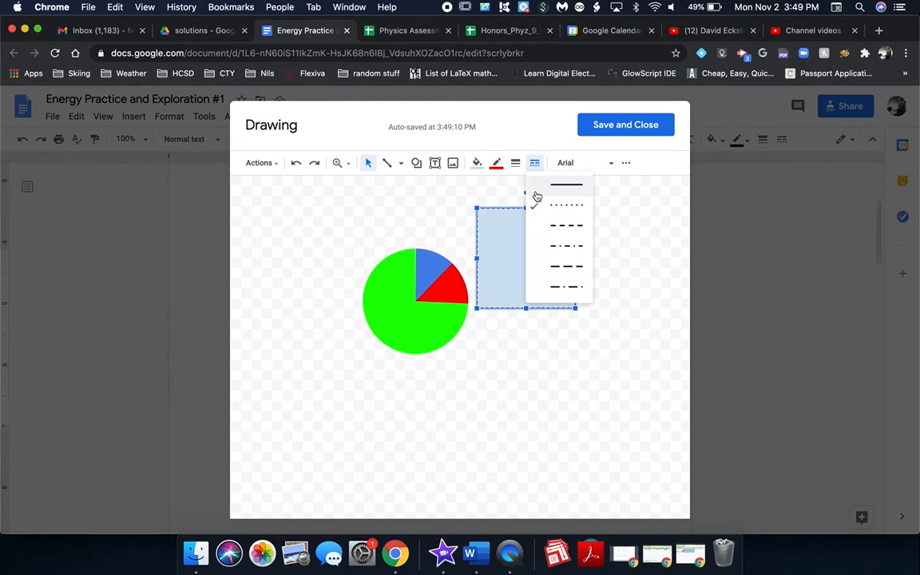
click(542, 226)
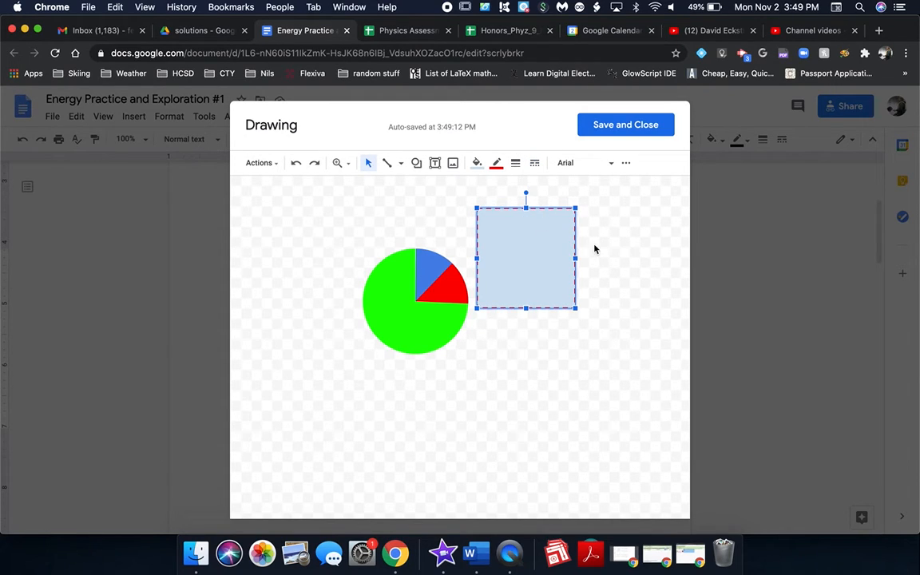
click(613, 252)
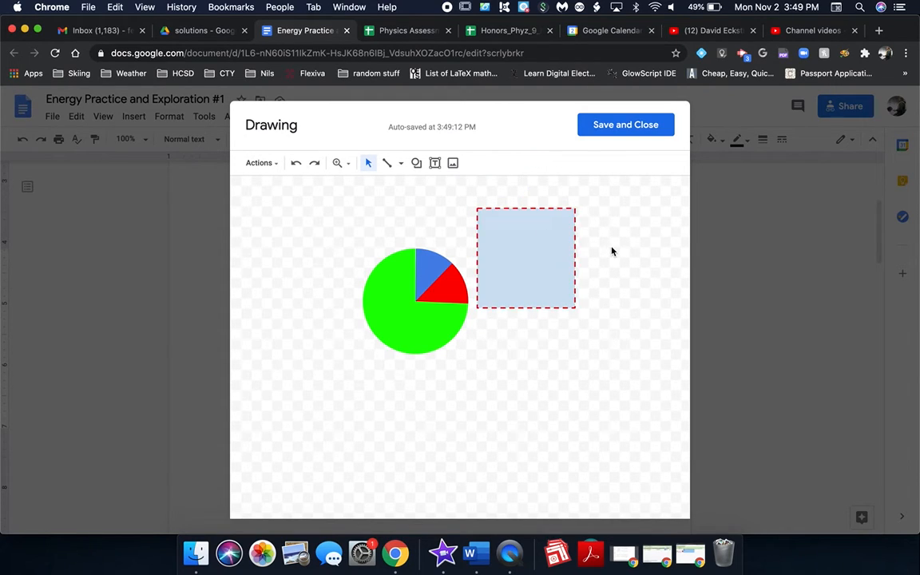
Add the text "word" inside the dashed square and set its font to Caveat.
click(536, 241)
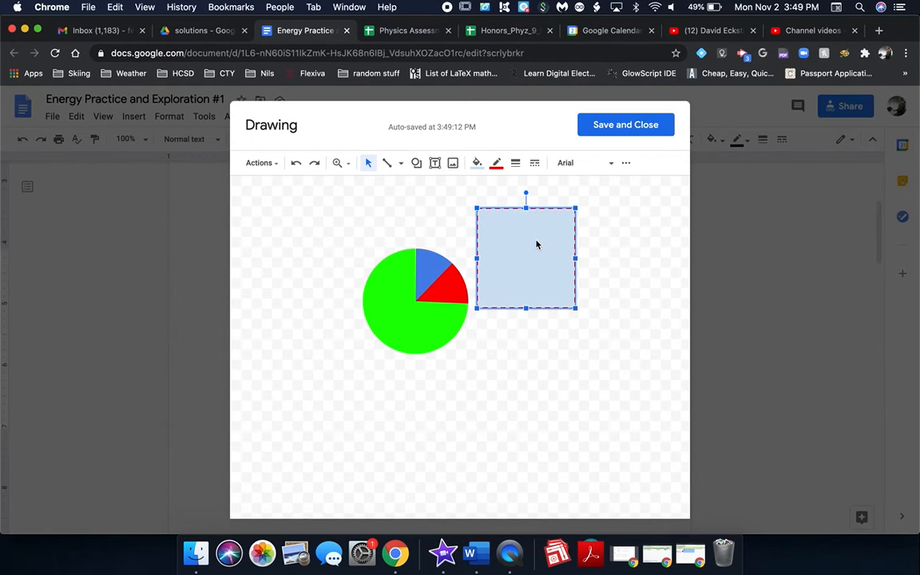
text(word)
drag(510, 258, 477, 259)
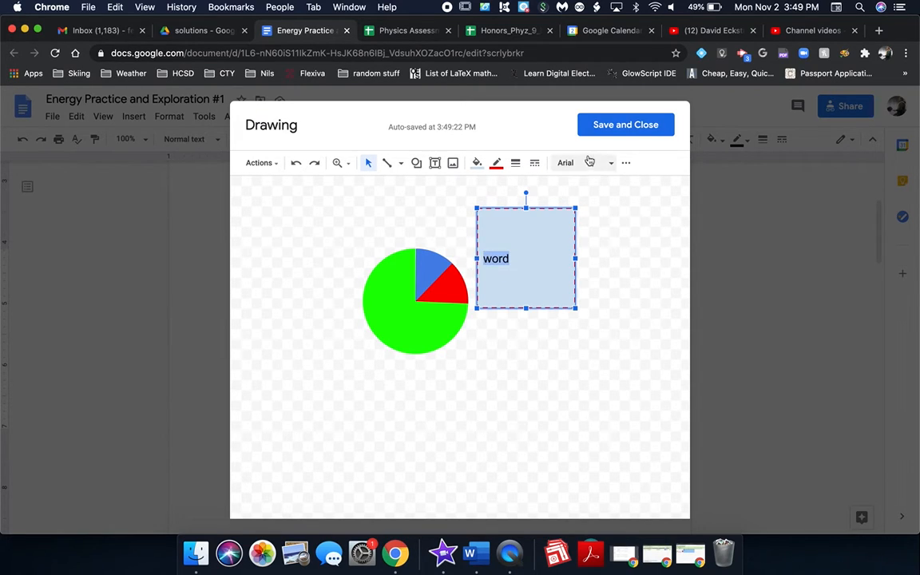
click(611, 164)
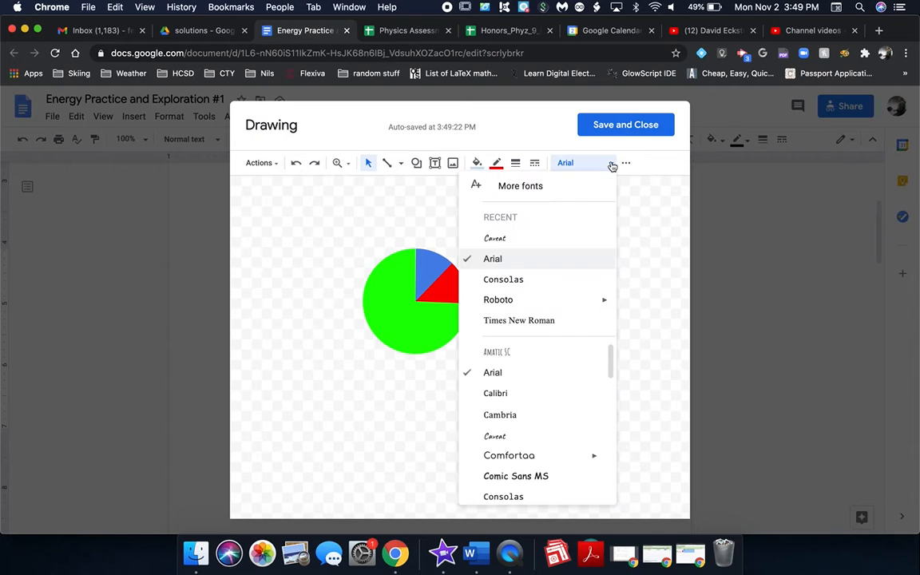
click(549, 237)
click(611, 163)
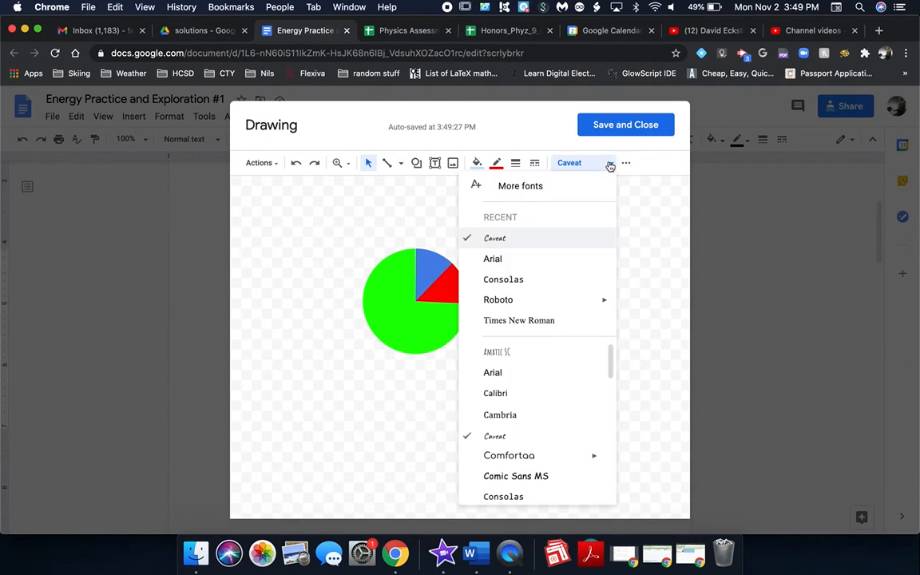
Enlarge the square's text to size 26 and colour it red.
click(627, 163)
click(354, 187)
click(353, 187)
click(353, 187)
click(353, 187)
click(353, 187)
click(353, 187)
click(353, 187)
click(353, 187)
click(353, 187)
click(353, 187)
click(354, 187)
click(353, 187)
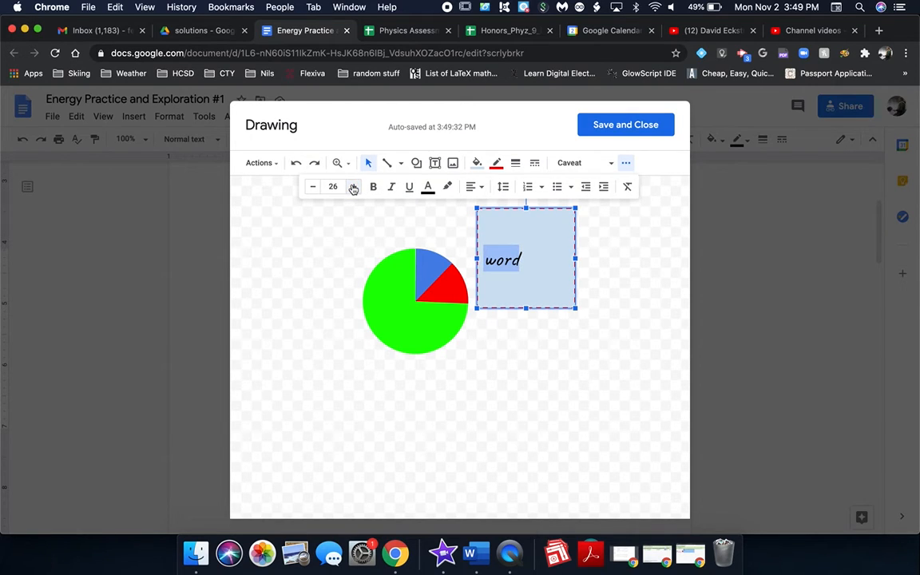
click(428, 189)
click(447, 227)
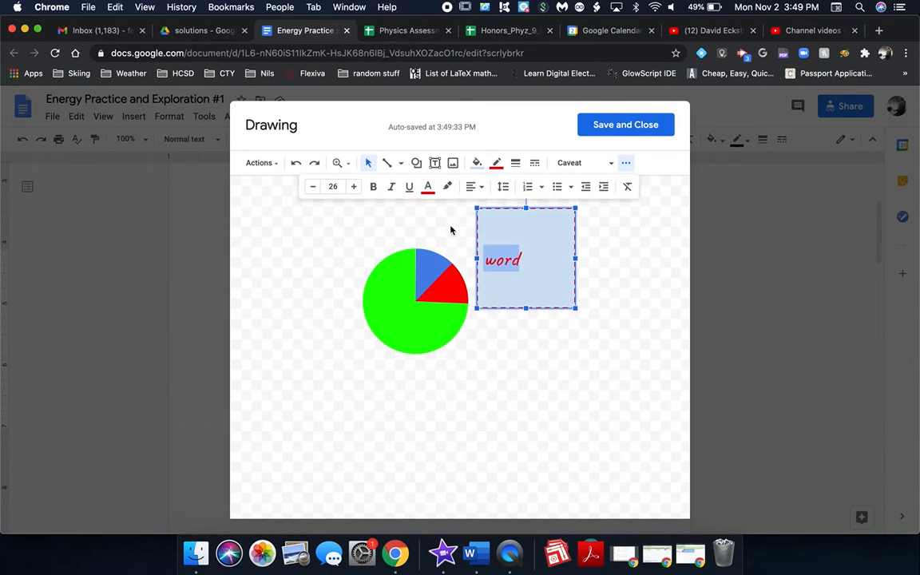
click(538, 352)
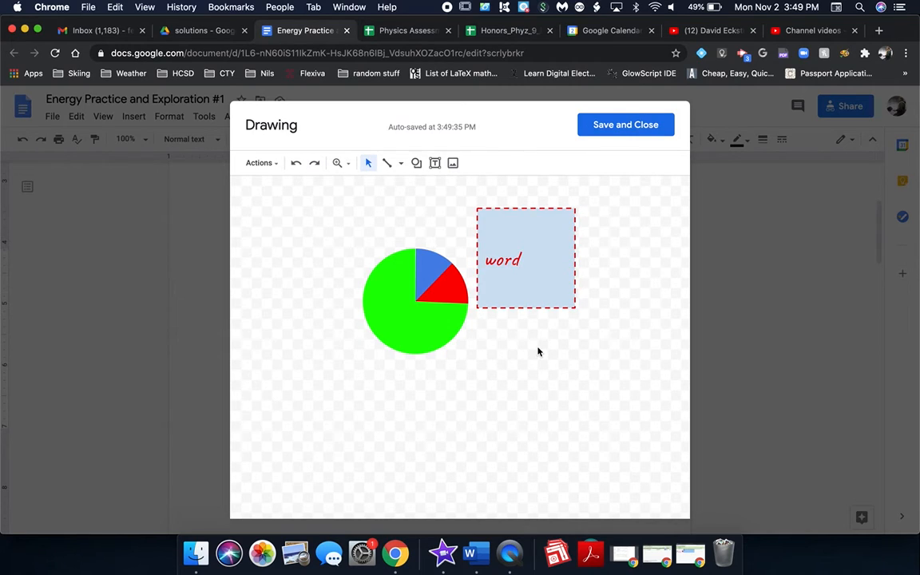
Add a text box reading "TEXT" to the upper left of the pie chart and shrink the box around the word.
click(435, 168)
drag(291, 219, 379, 299)
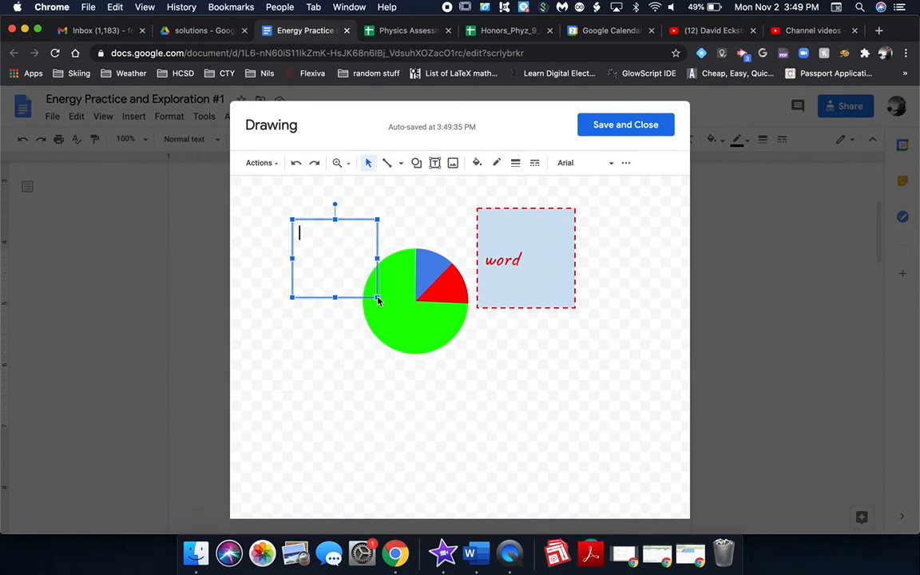
text(TES)
key(BackSpace)
key(BackSpace)
text(XT)
drag(377, 298, 347, 249)
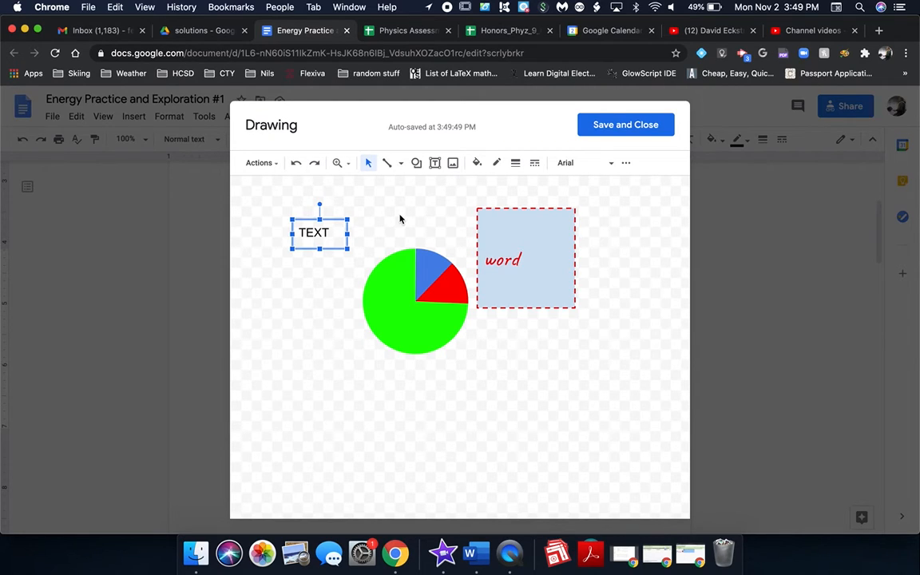
Draw a small circle to the lower left of the pie chart, closing the stray Dictionary window.
click(416, 163)
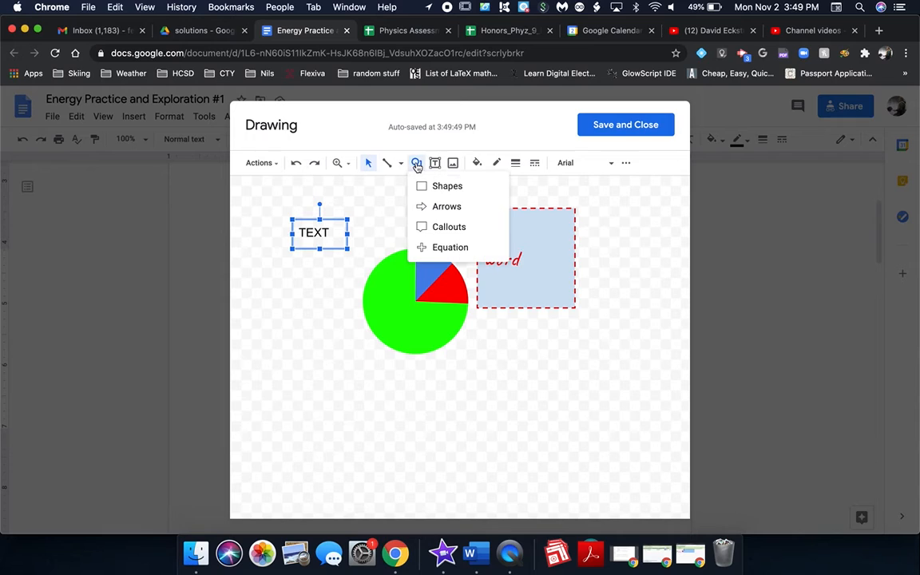
mouse_move(448, 186)
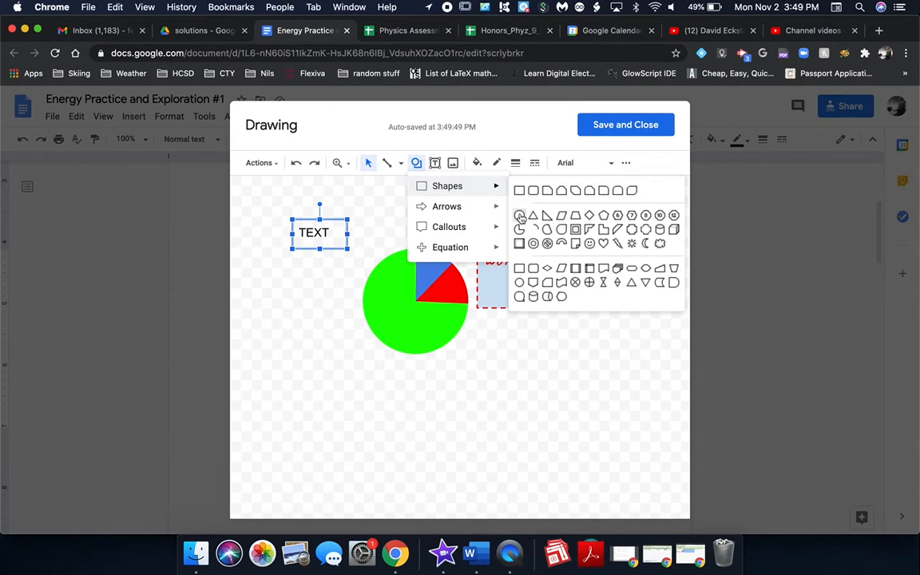
click(520, 190)
drag(305, 397, 324, 376)
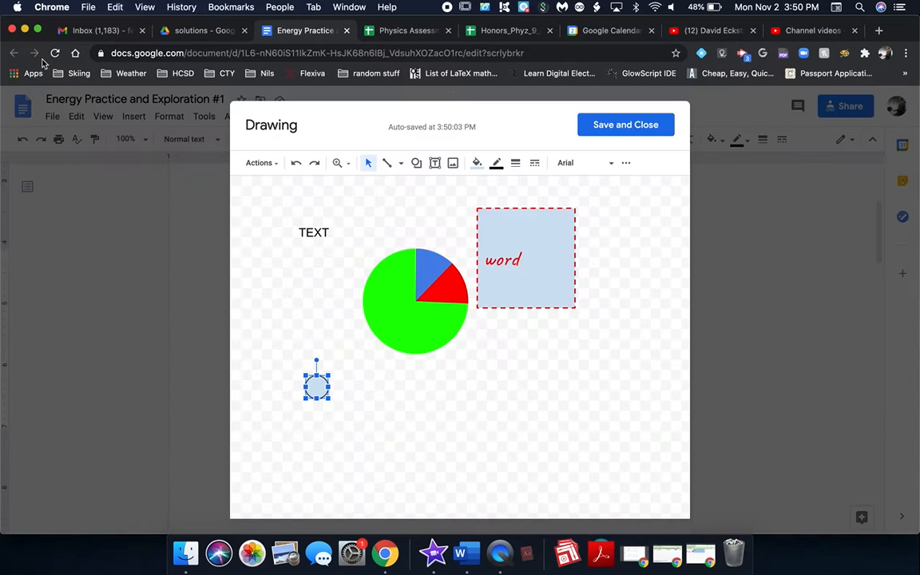
click(9, 22)
click(346, 385)
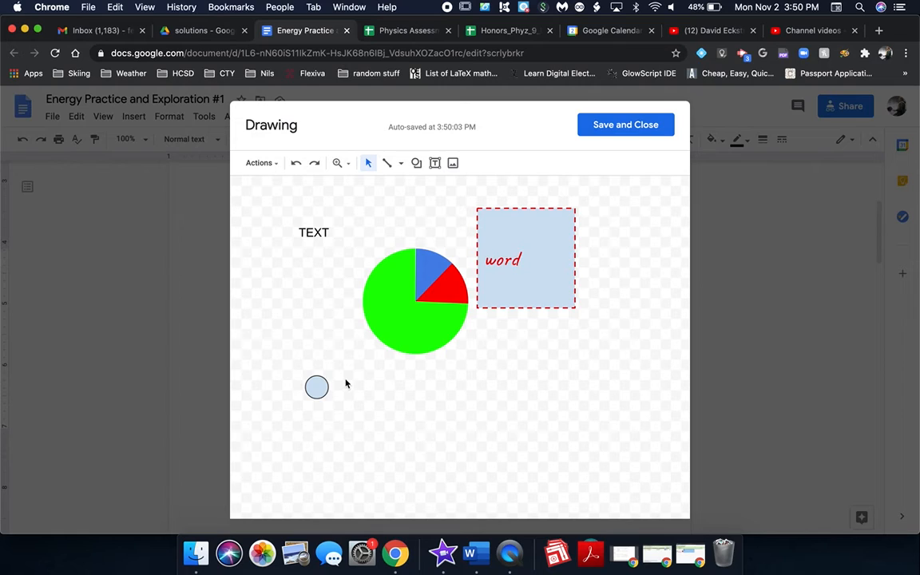
Stretch the small circle into a tall ellipse and enlarge it toward the pie, dismissing the Dictionary window, and delete the ellipse.
click(322, 388)
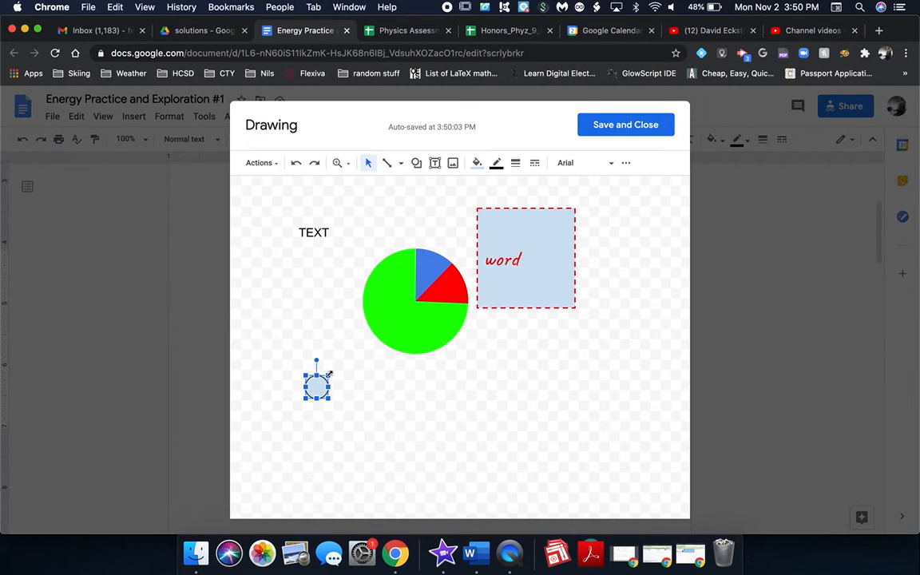
drag(329, 376, 341, 341)
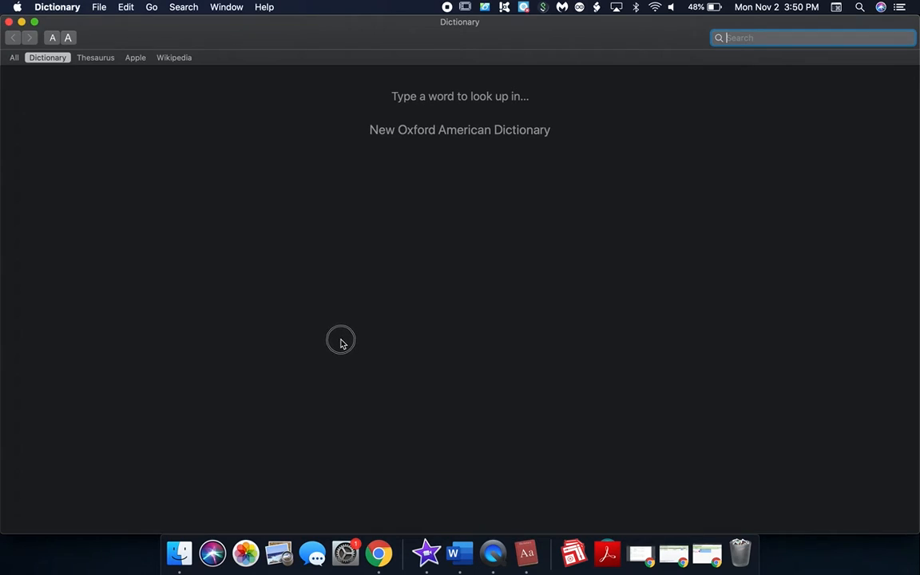
click(9, 22)
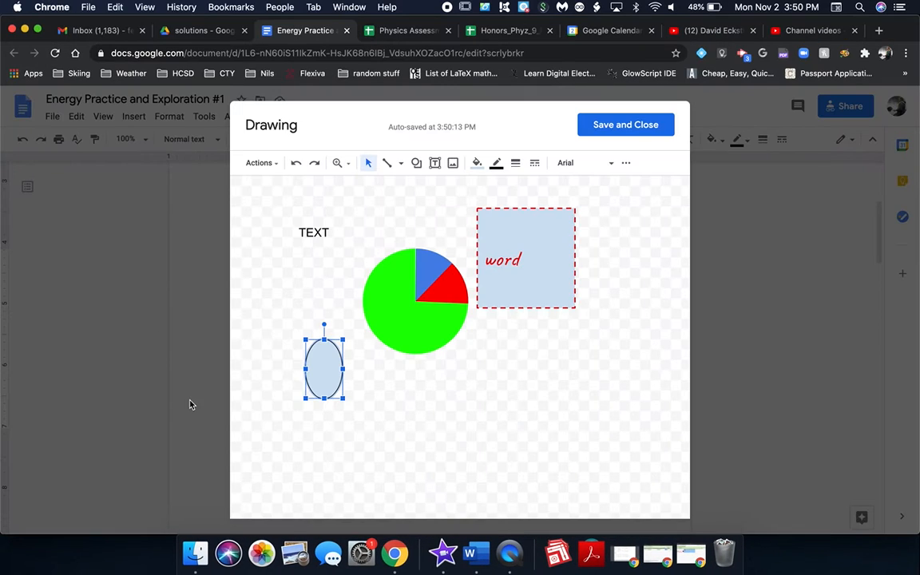
drag(304, 339, 394, 386)
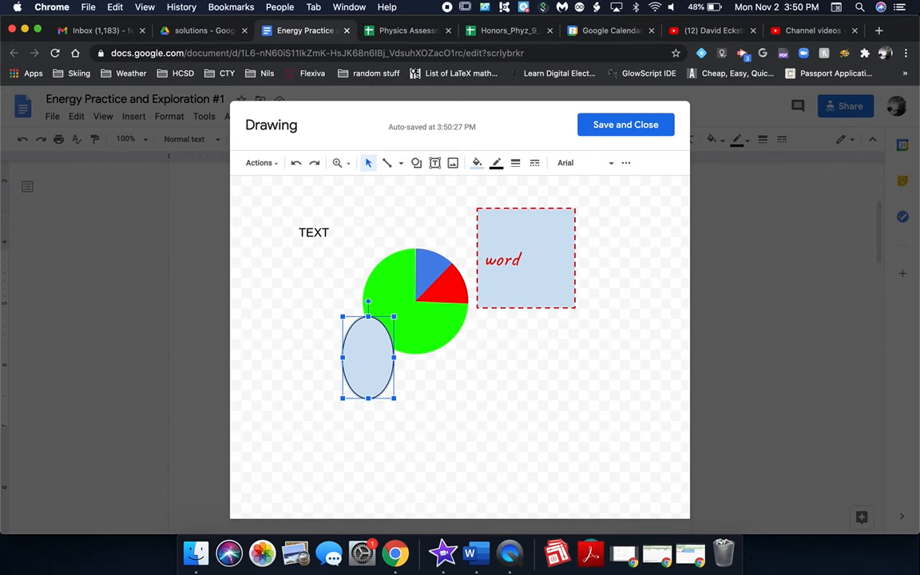
key(Delete)
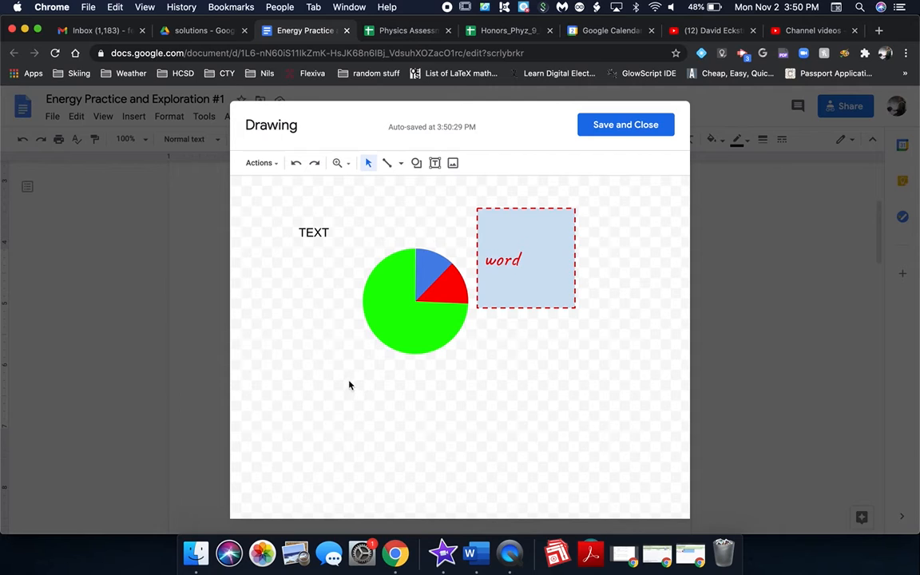
Draw a circle well below the "TEXT" label and enlarge it slightly from its upper-right corner.
click(416, 162)
mouse_move(448, 186)
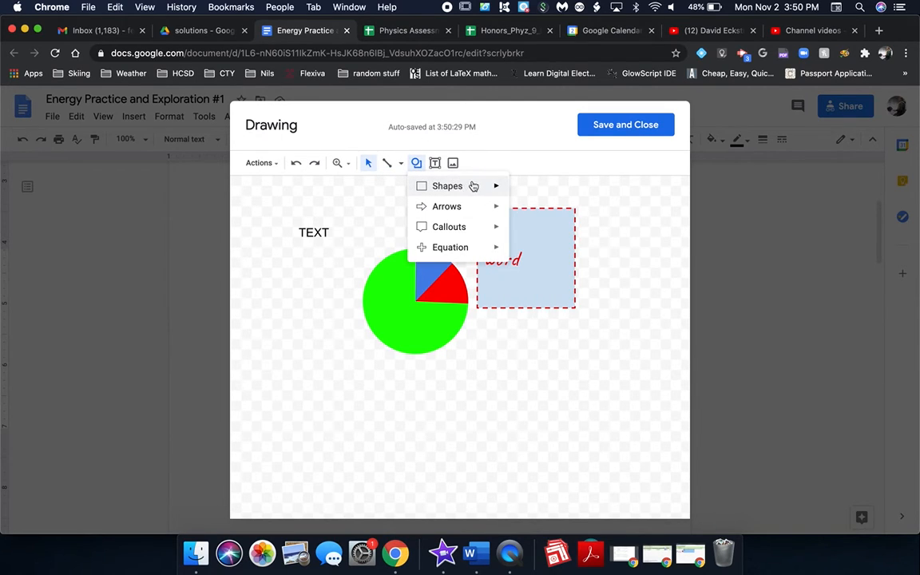
click(519, 214)
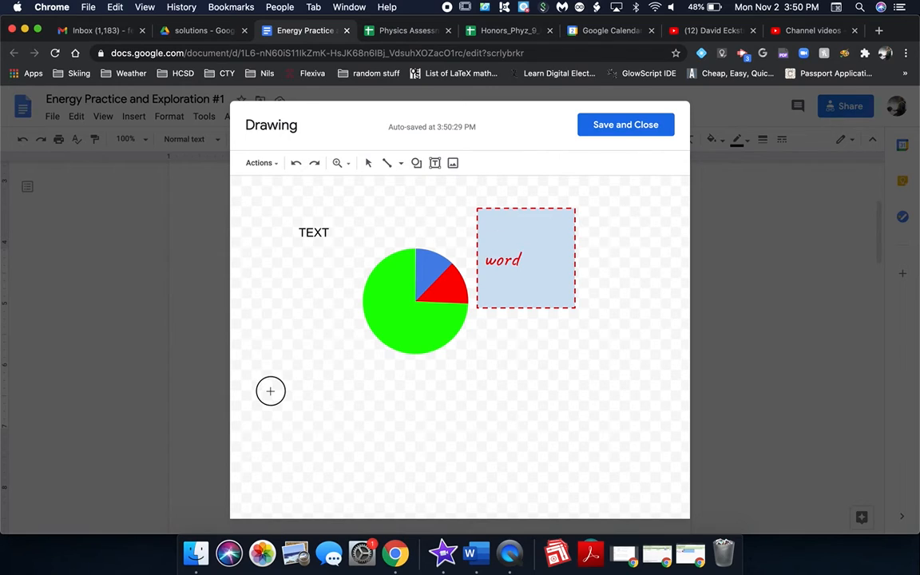
drag(270, 392, 338, 458)
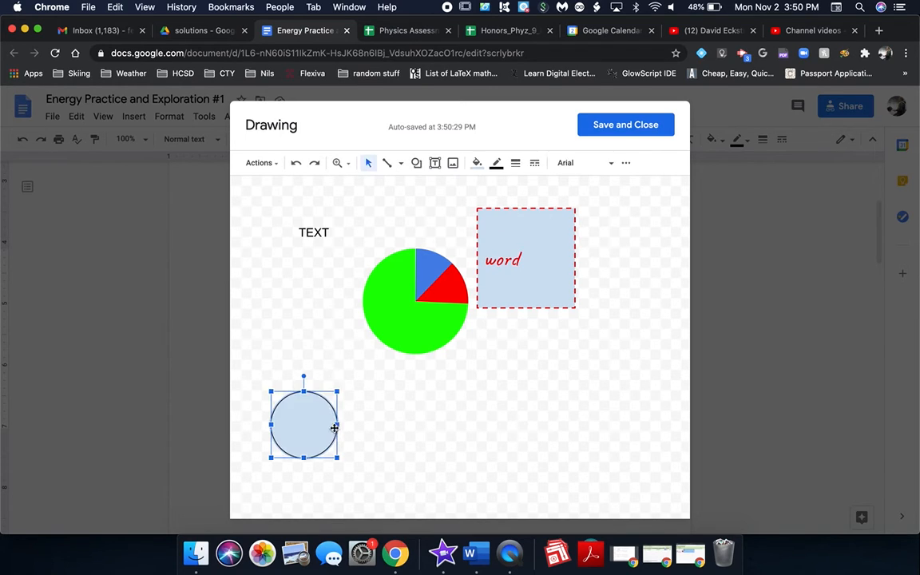
mouse_move(337, 391)
mouse_down()
mouse_move(399, 330)
mouse_move(322, 407)
mouse_move(381, 370)
mouse_move(483, 383)
mouse_move(351, 320)
mouse_move(366, 298)
mouse_move(381, 363)
mouse_move(429, 413)
mouse_move(390, 380)
mouse_move(347, 377)
mouse_up()
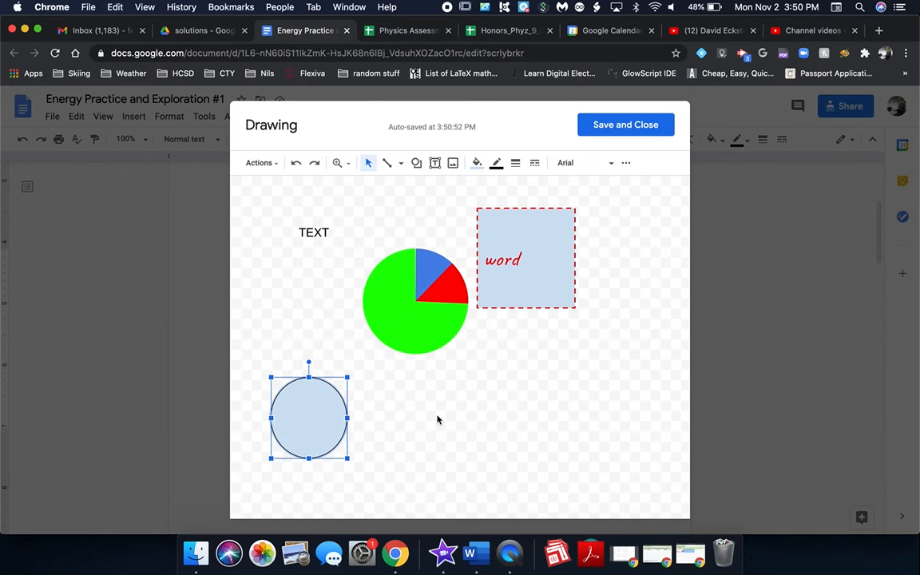
Draw a cube to the lower right of the pie chart and resize it into a smaller, flatter box.
click(416, 163)
mouse_move(429, 189)
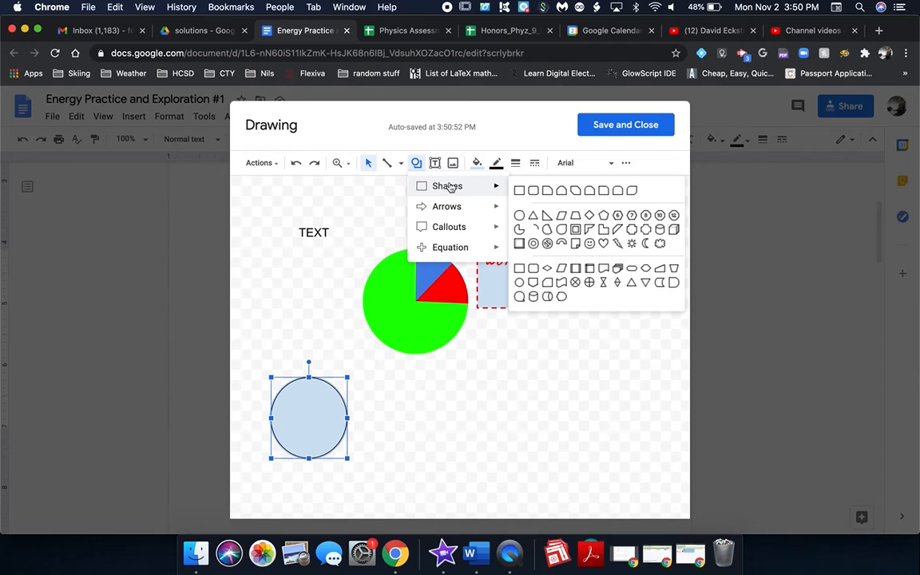
click(673, 231)
mouse_move(509, 427)
mouse_down()
mouse_move(514, 353)
mouse_move(615, 340)
mouse_up()
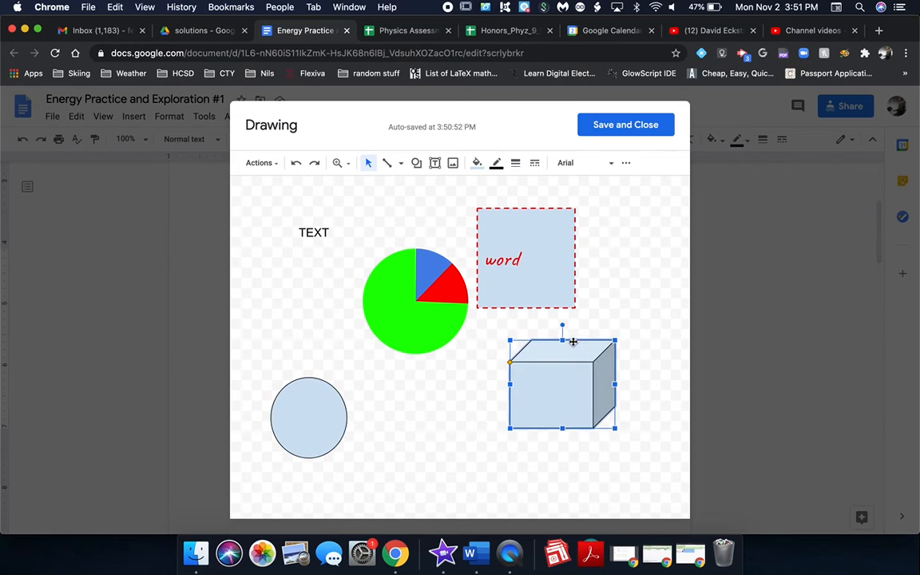
mouse_move(509, 362)
mouse_down()
mouse_move(511, 395)
mouse_move(541, 364)
mouse_move(577, 361)
mouse_move(486, 361)
mouse_move(514, 356)
mouse_move(510, 363)
mouse_up()
drag(616, 384, 550, 384)
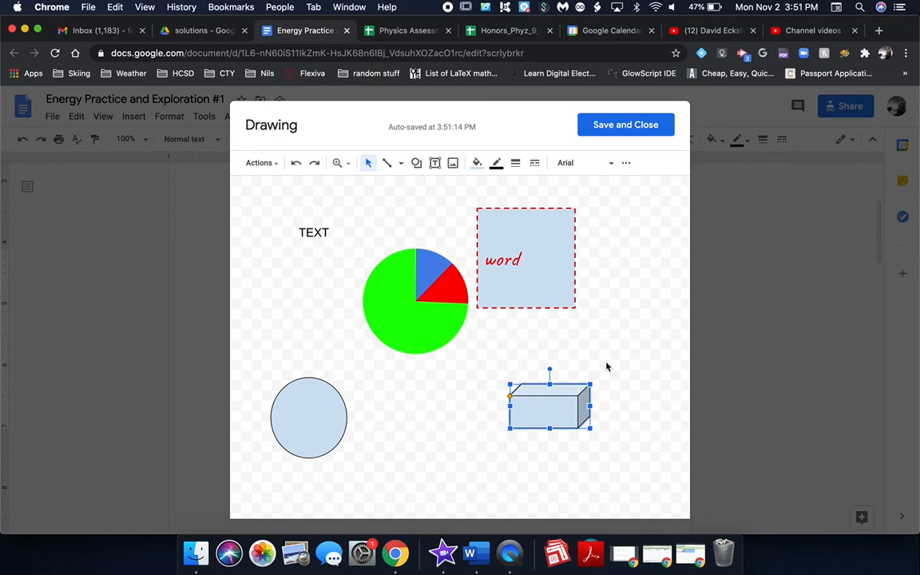
click(577, 438)
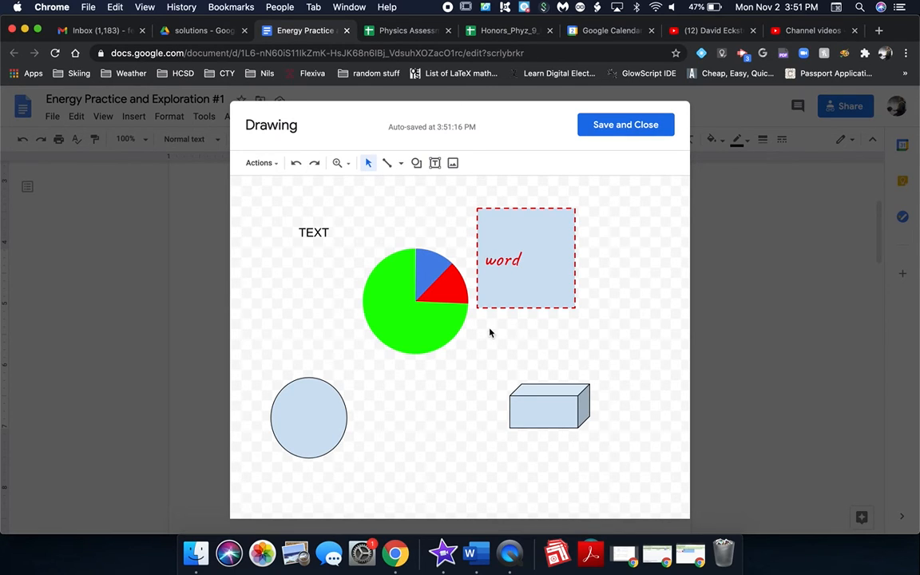
Delete the text box, square, cube and circle so only the pie chart remains, and save the drawing into the document.
click(339, 226)
key(Delete)
click(502, 214)
key(Delete)
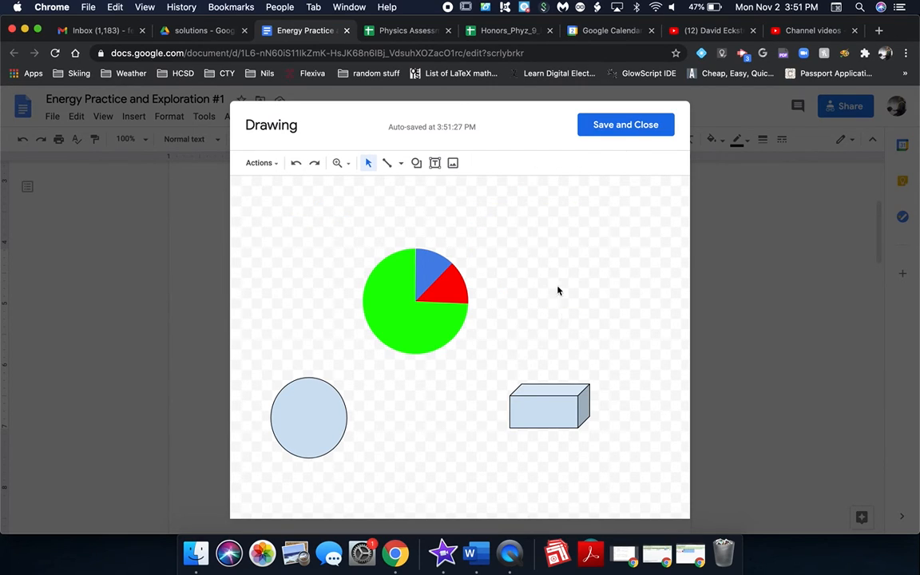
click(557, 394)
key(Delete)
click(281, 435)
key(Delete)
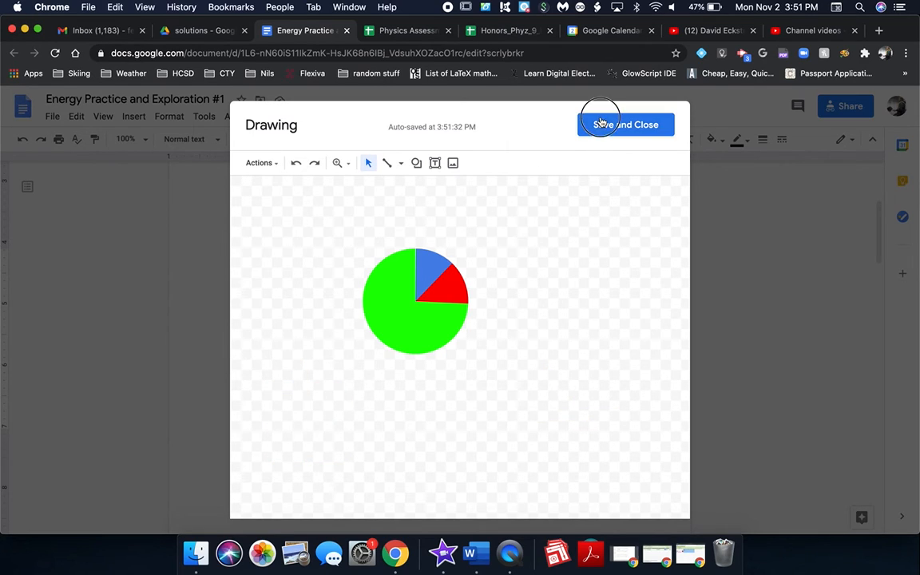
click(626, 125)
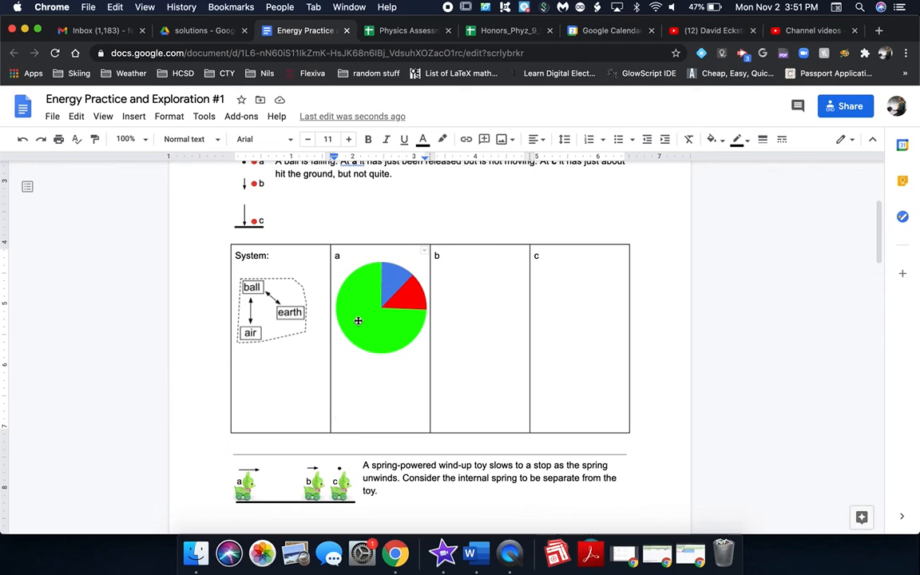
Copy the pie chart drawing from cell a into cell b of the falling-ball table.
click(358, 322)
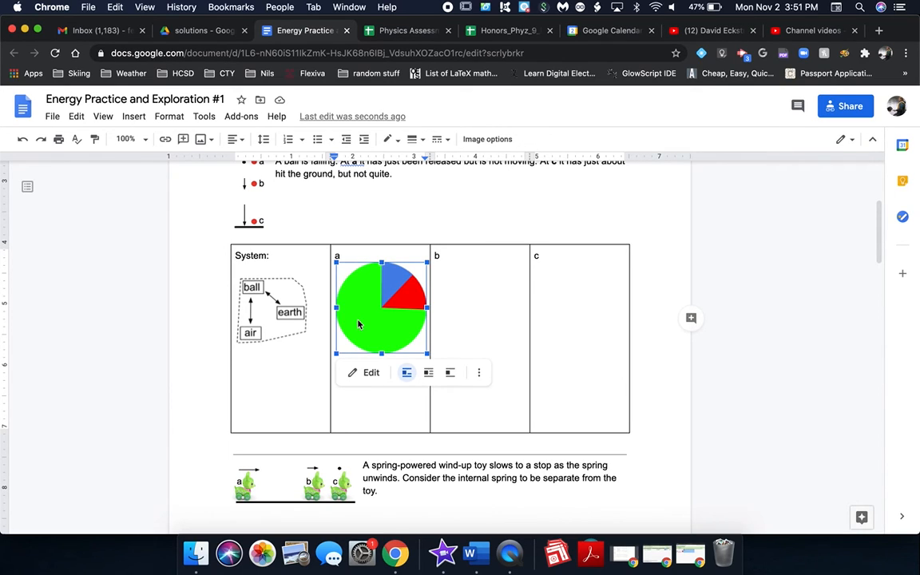
click(450, 302)
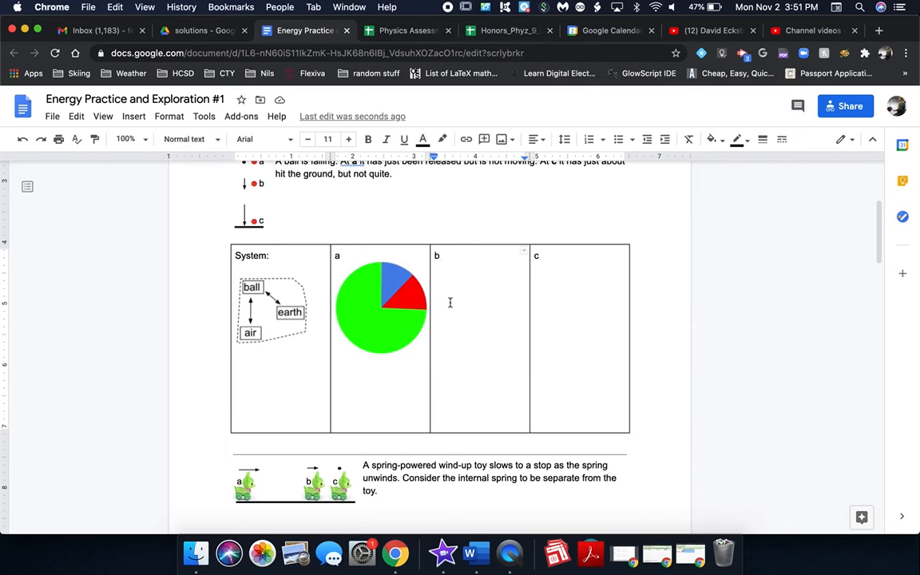
key(super+v)
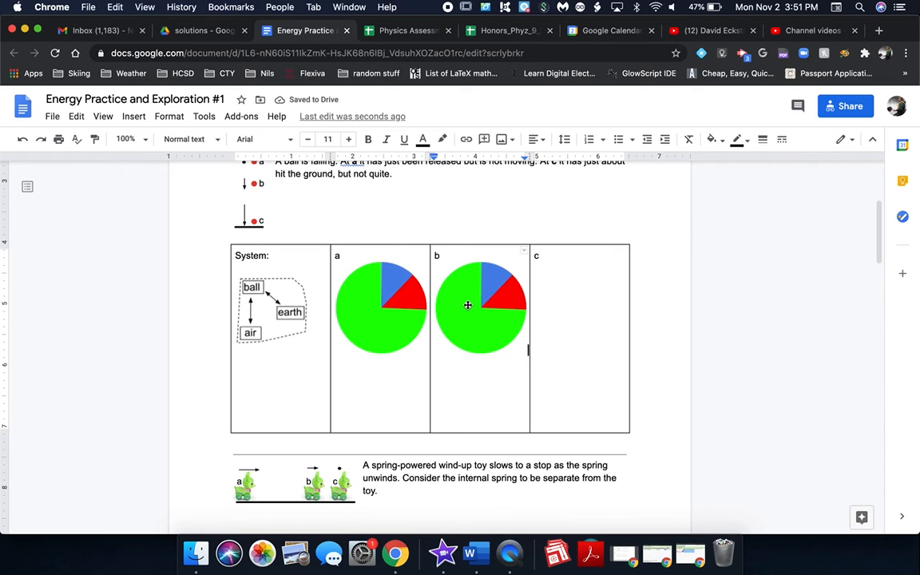
In cell b's pie drawing, reduce the green slice to just over half, extend the red wedge to meet it, and save.
click(470, 309)
click(469, 373)
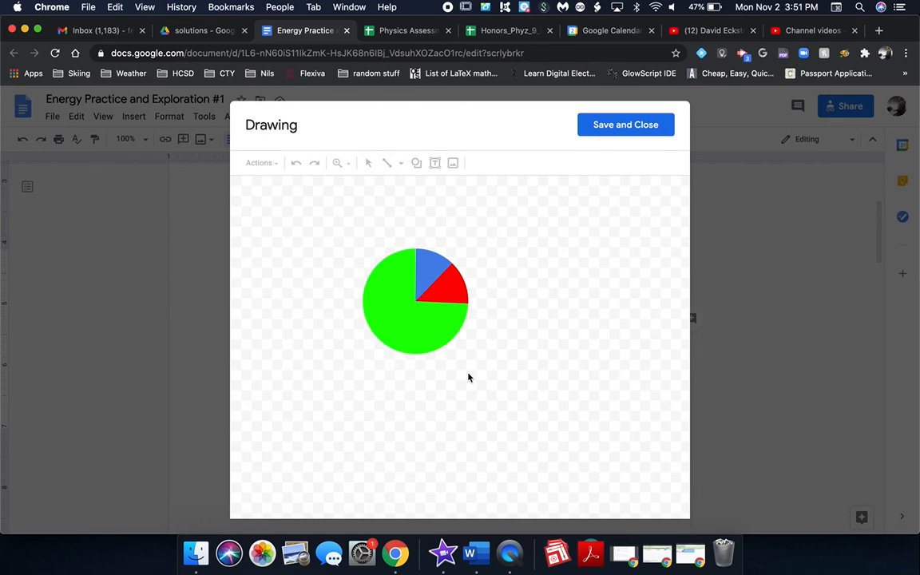
click(444, 327)
drag(469, 305, 431, 353)
click(465, 296)
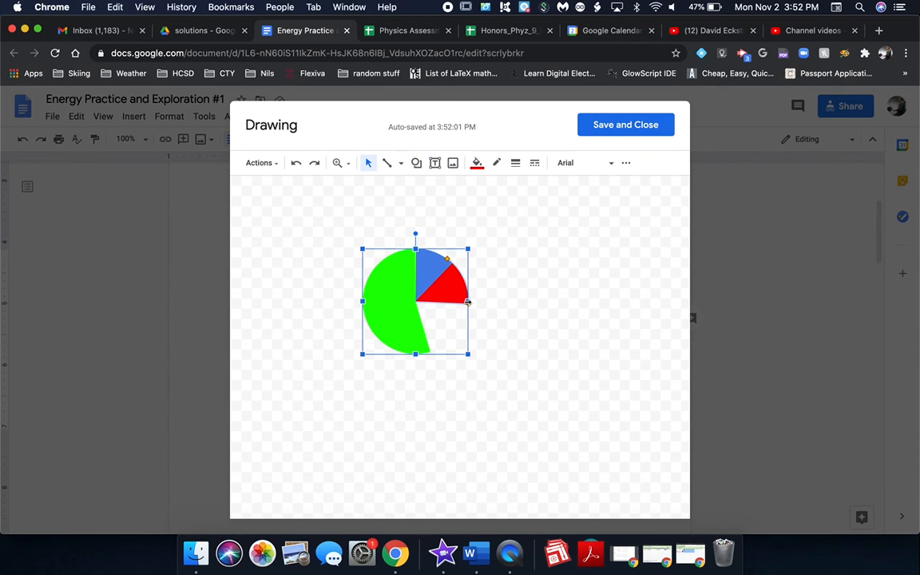
drag(467, 302, 431, 354)
click(591, 125)
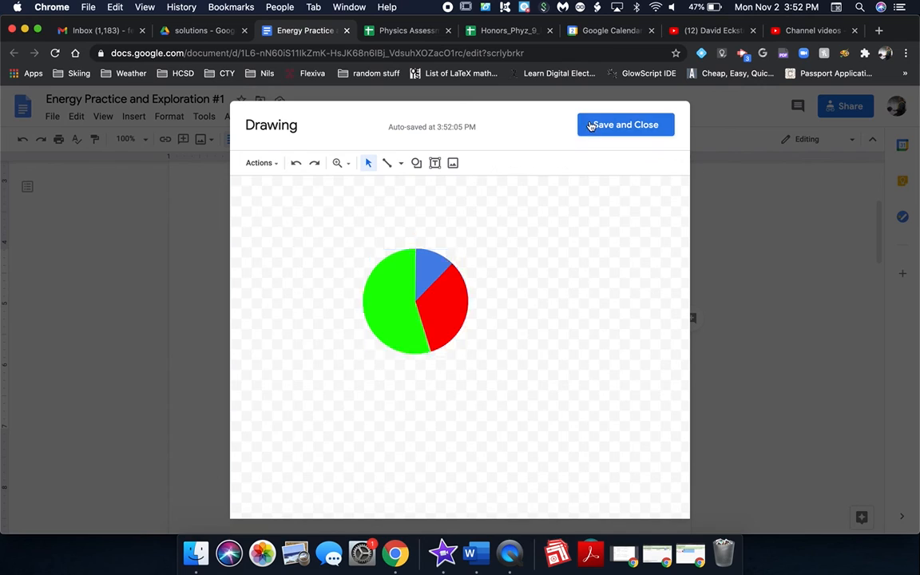